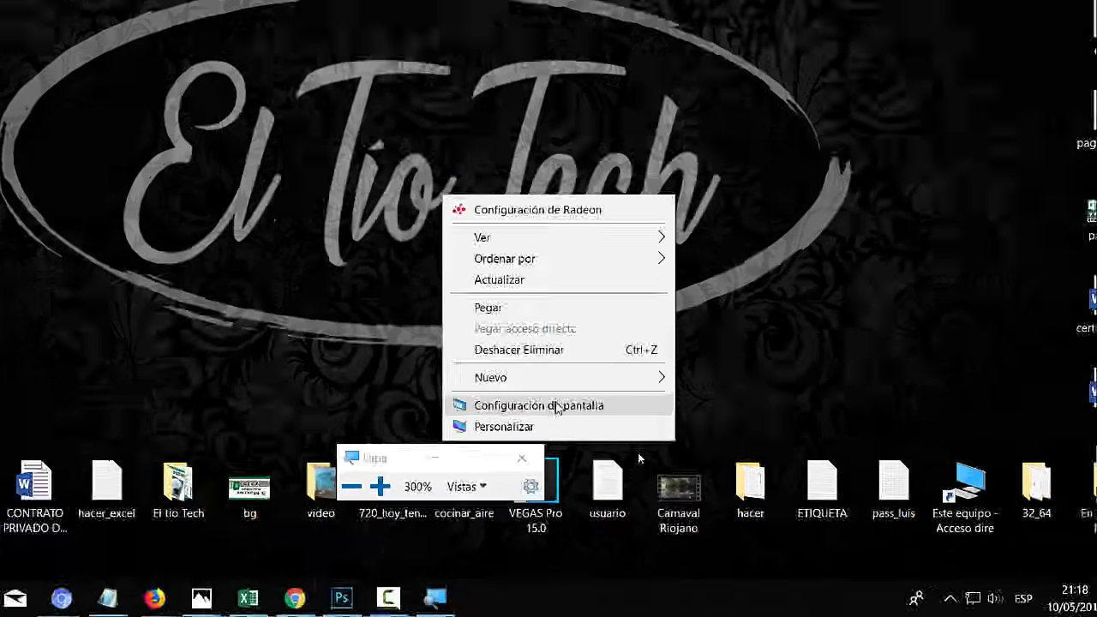
Open the desktop's display settings and set the size of text, apps and other elements to 150%
click(638, 458)
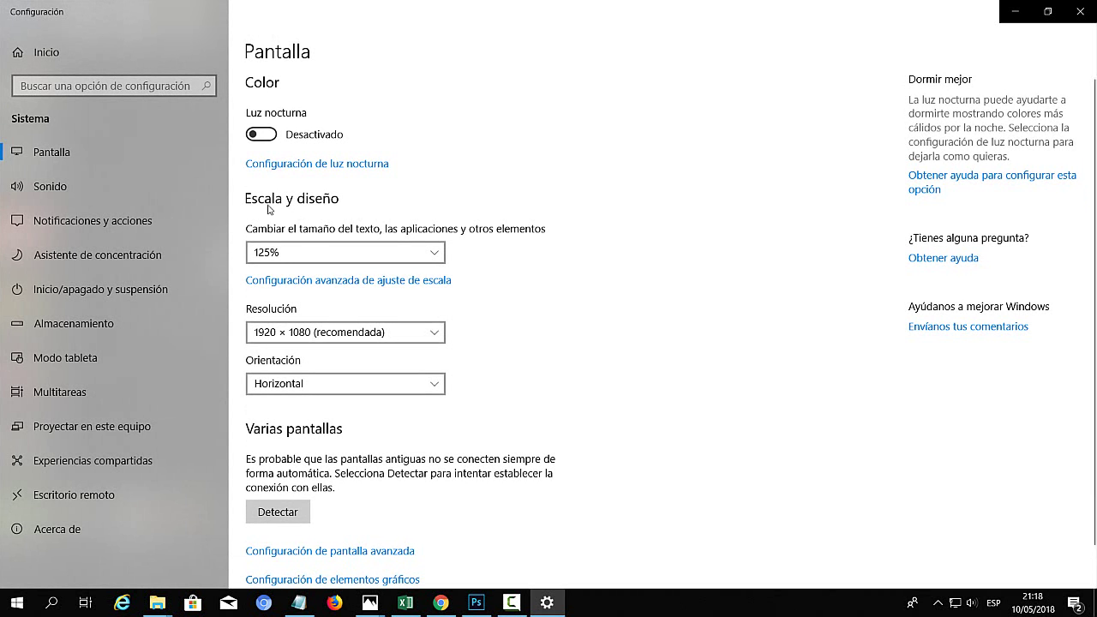
click(301, 248)
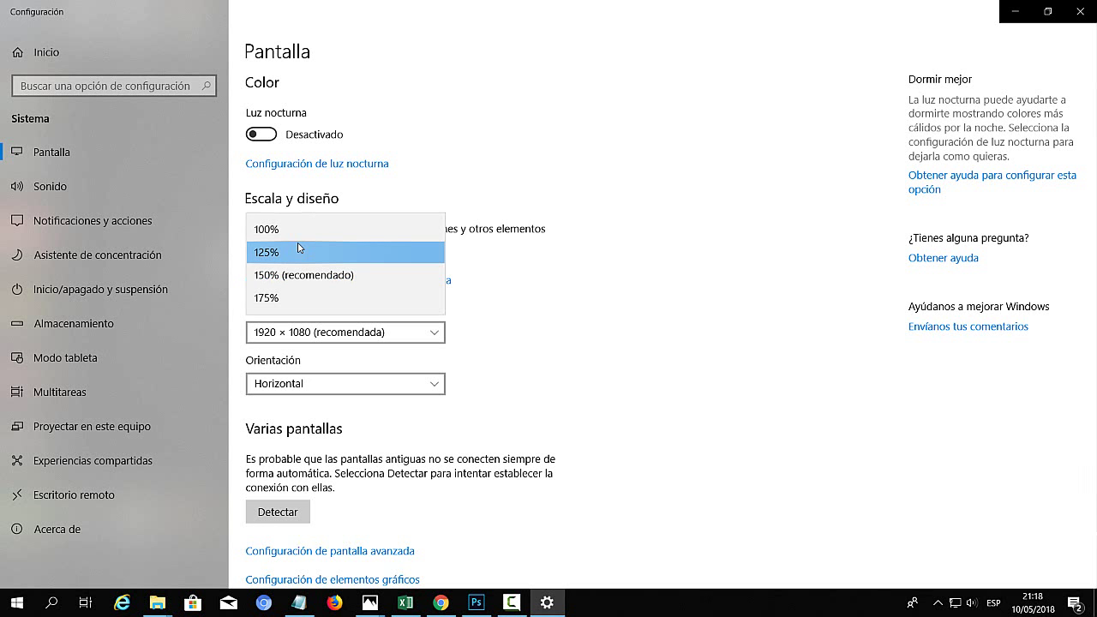
click(283, 280)
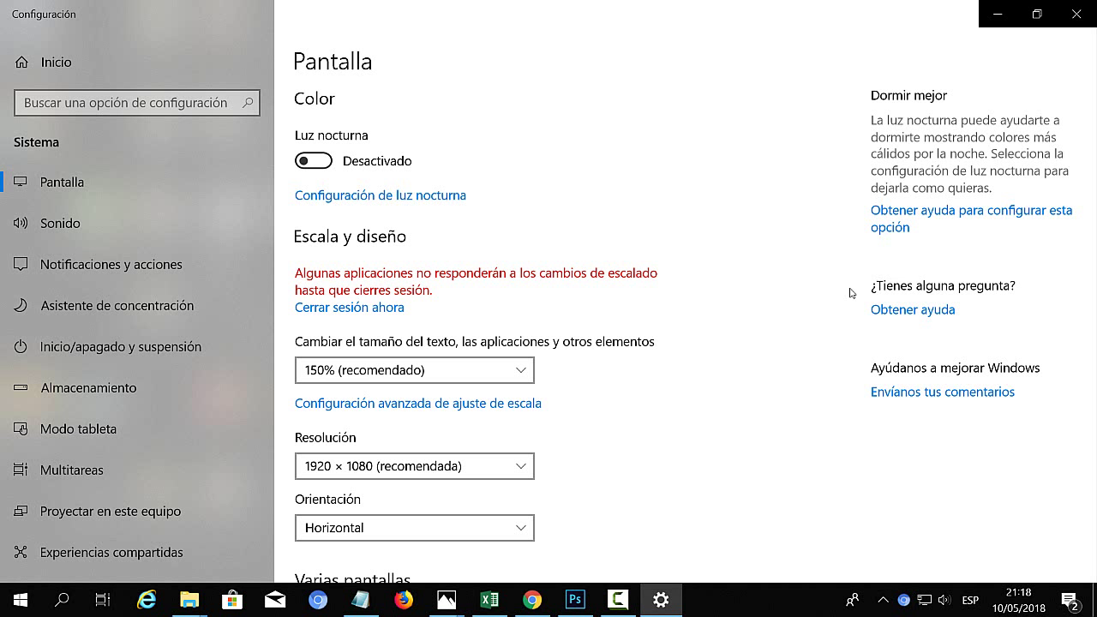
Try a scale of 175% for text and apps, and set it back to 125%
click(520, 369)
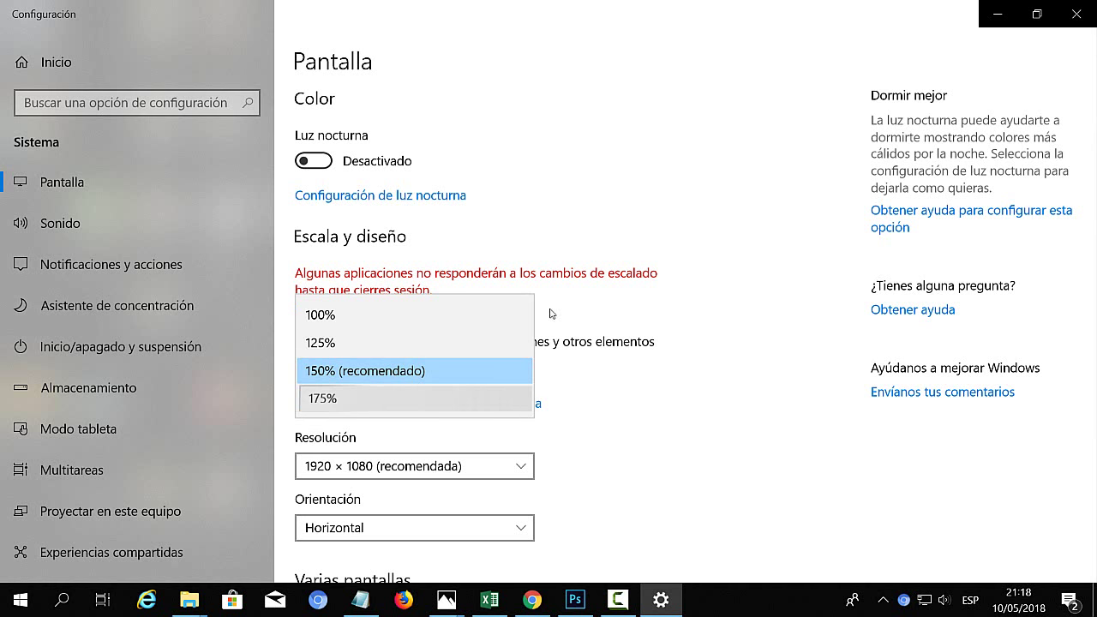
key(Down)
key(Return)
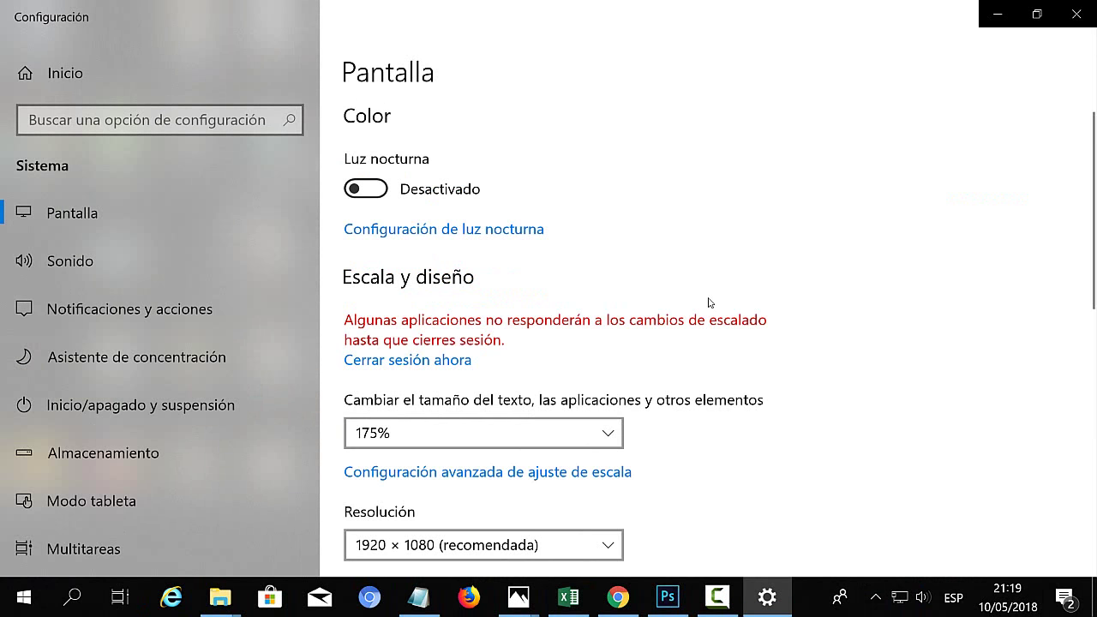
click(423, 437)
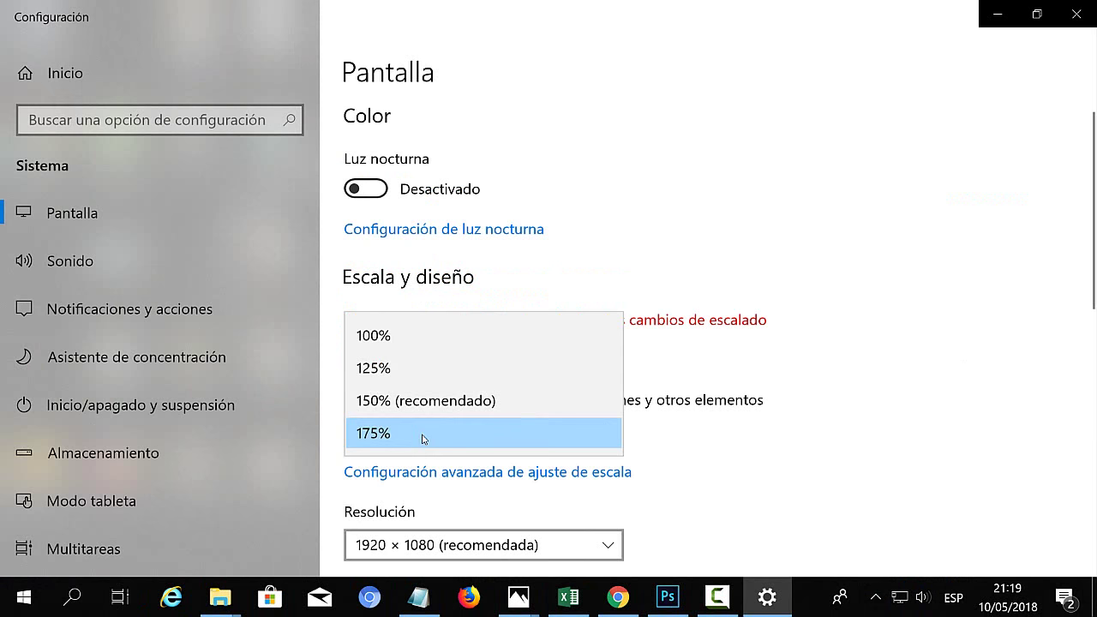
click(398, 374)
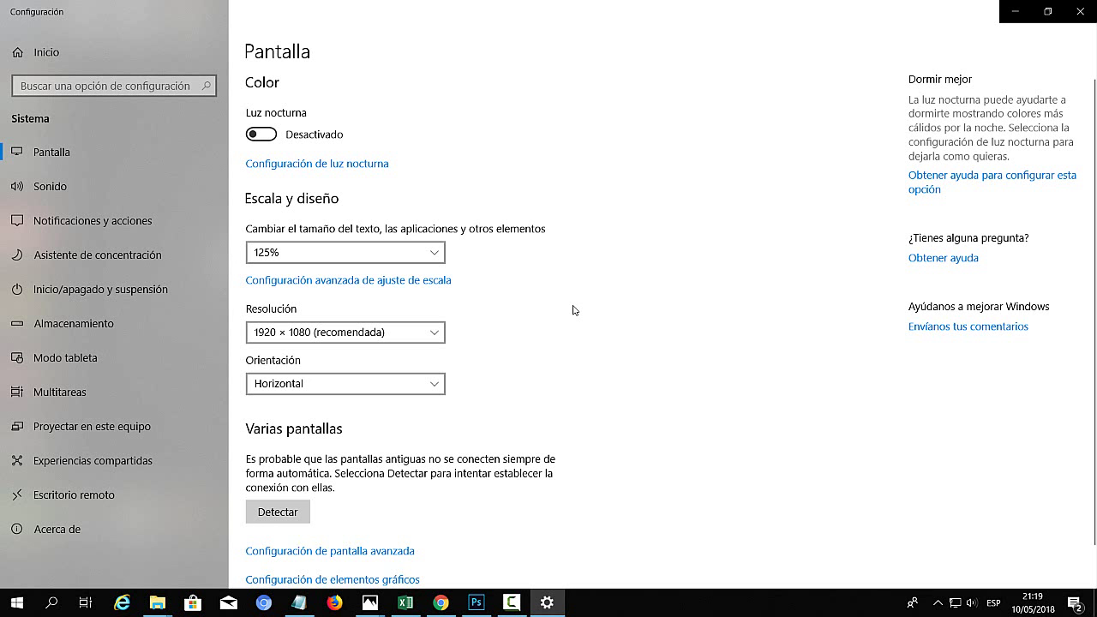
Enter a custom scaling size of 105 in the advanced scaling settings, and close the settings without applying it
click(340, 281)
click(41, 456)
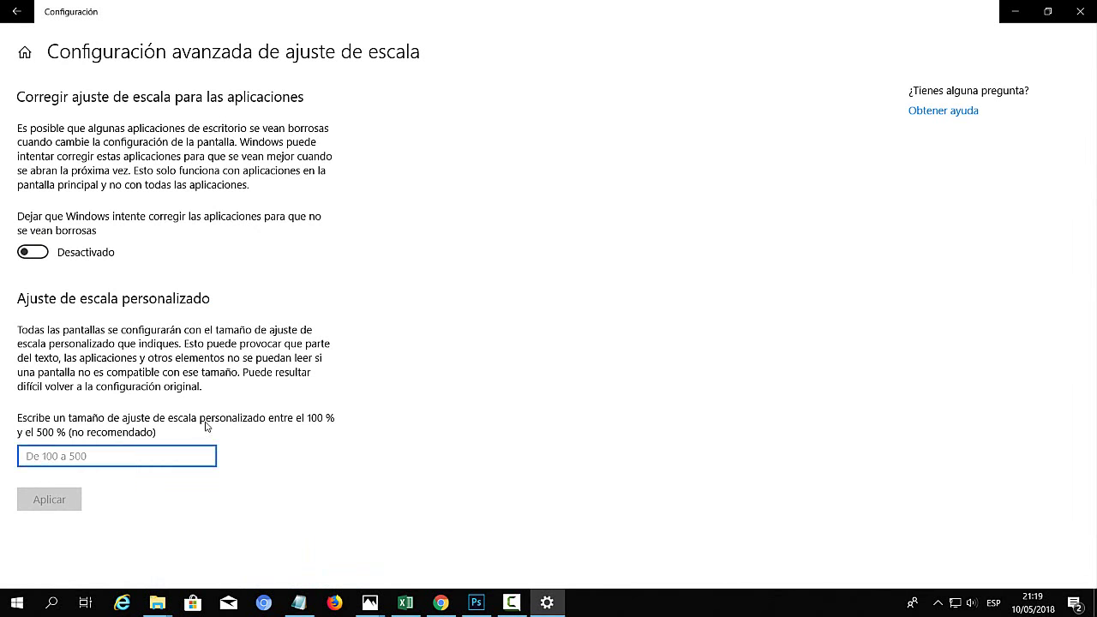
text(101)
key(BackSpace)
text(20)
key(BackSpace)
key(BackSpace)
text(5)
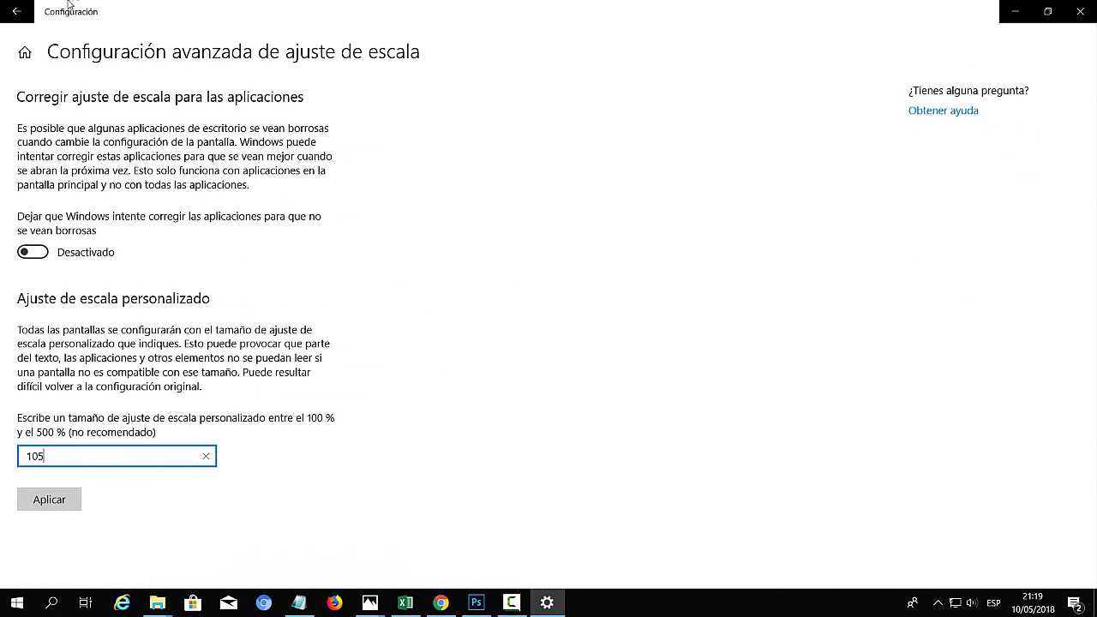
click(15, 11)
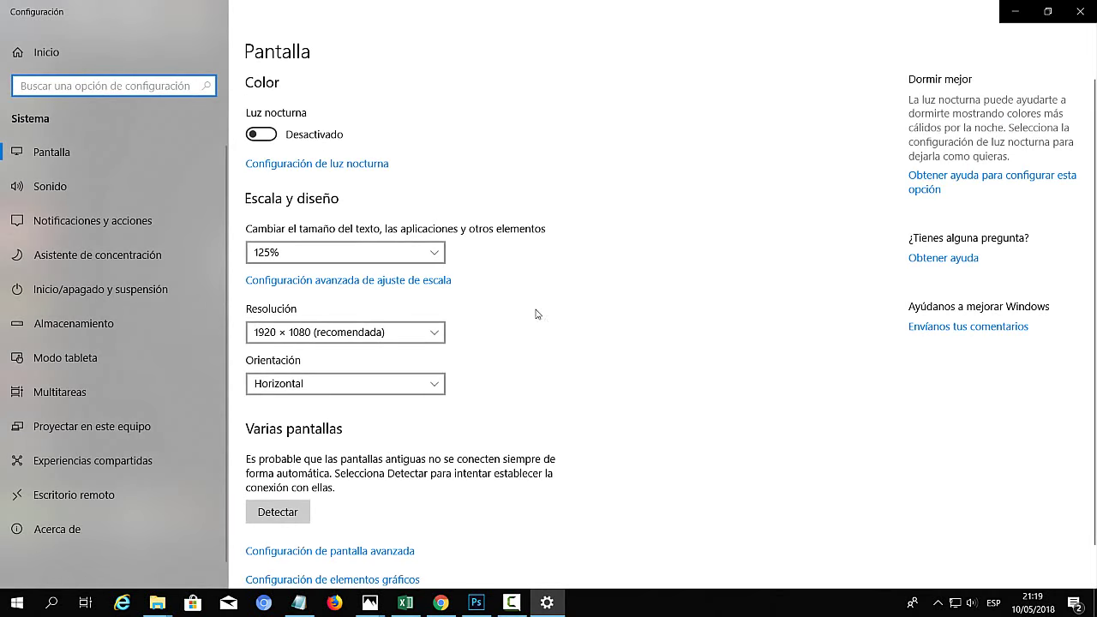
key(alt+F4)
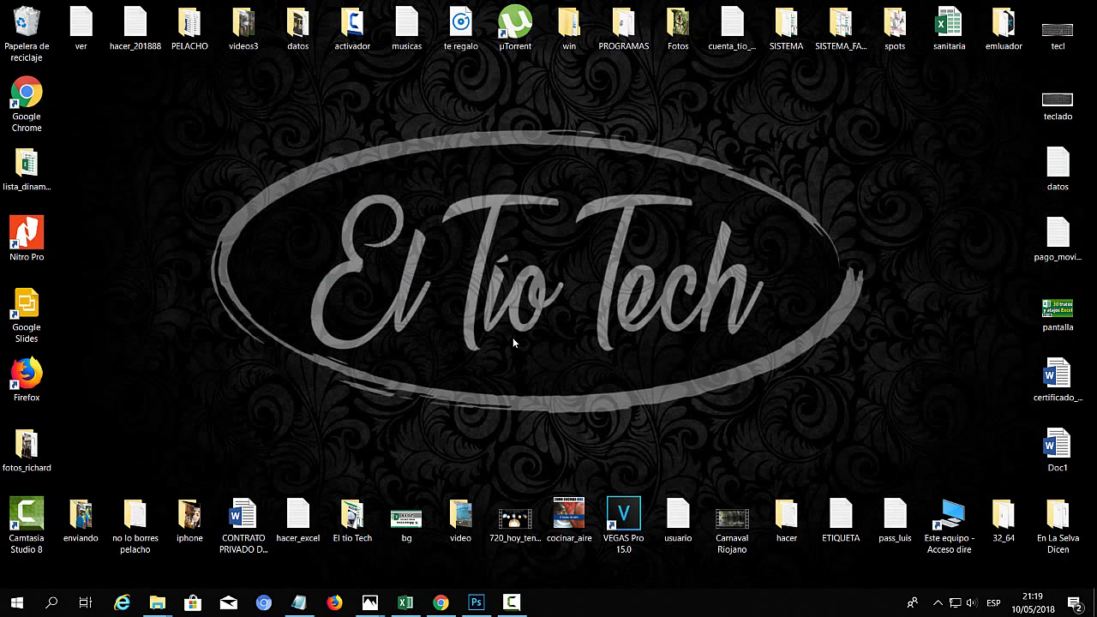
Start Magnifier on the desktop and raise its zoom level to 400%
key(super+plus)
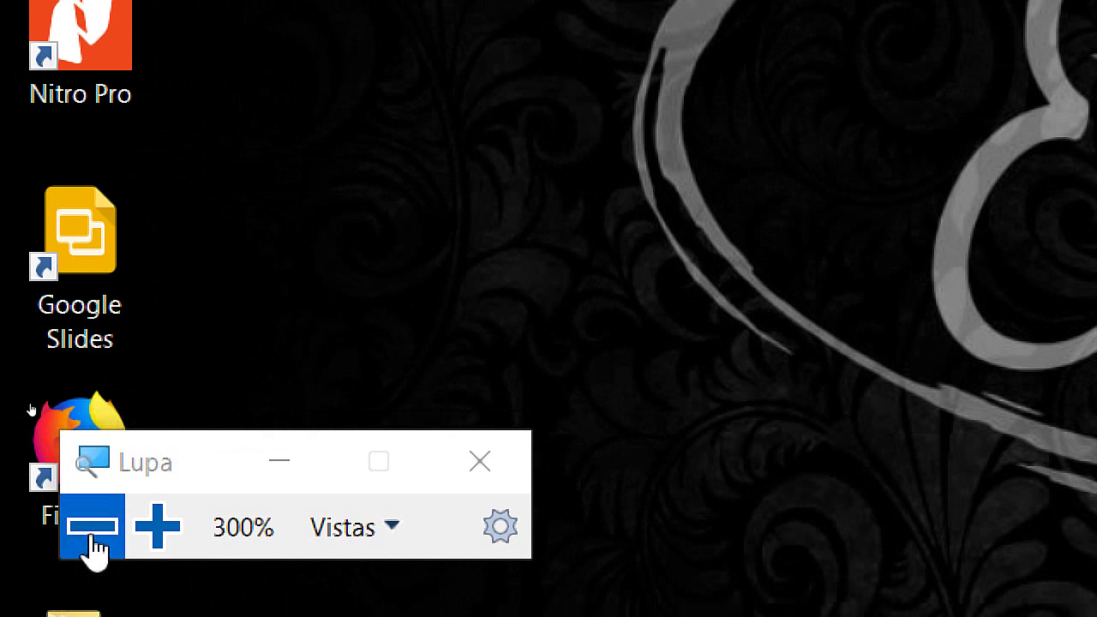
click(91, 528)
click(104, 528)
click(104, 528)
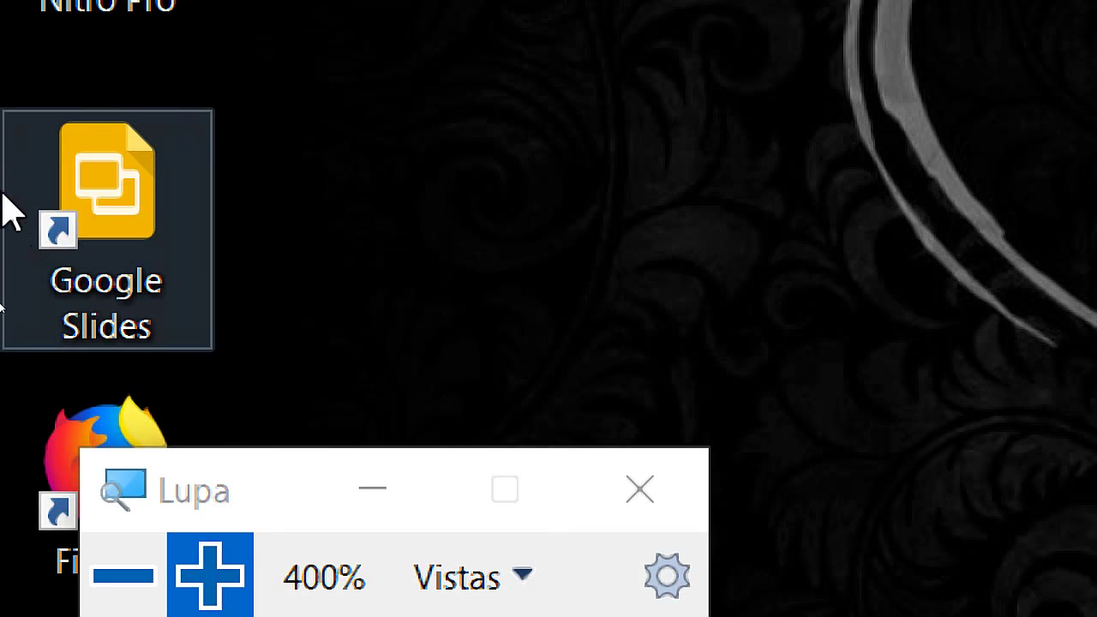
Lower the Magnifier zoom to 100% and close Magnifier
click(123, 564)
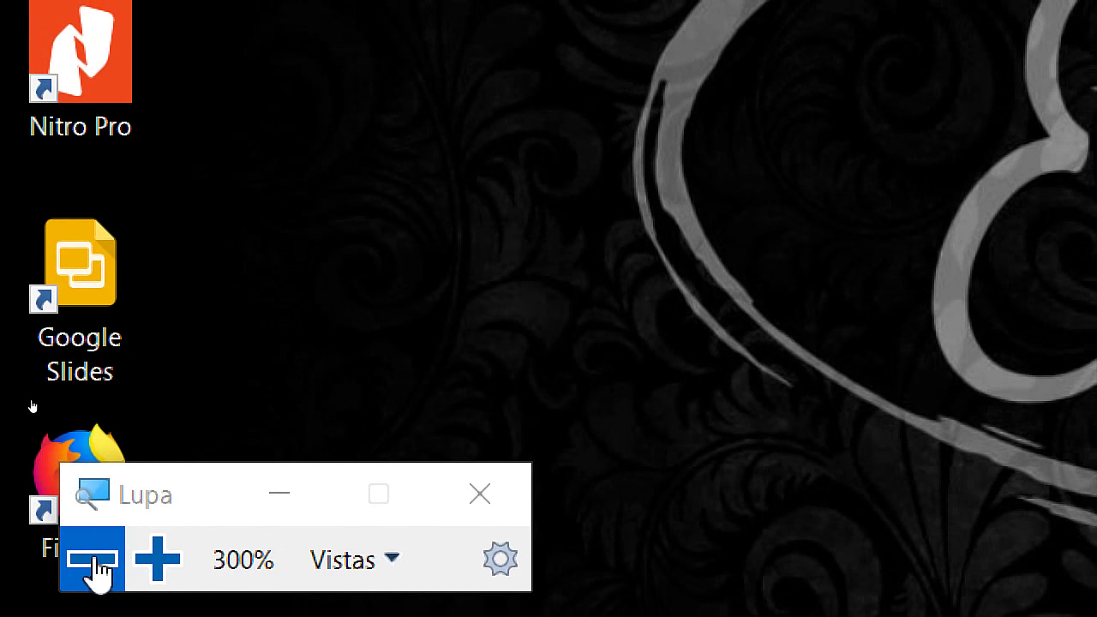
click(122, 564)
click(69, 566)
click(68, 566)
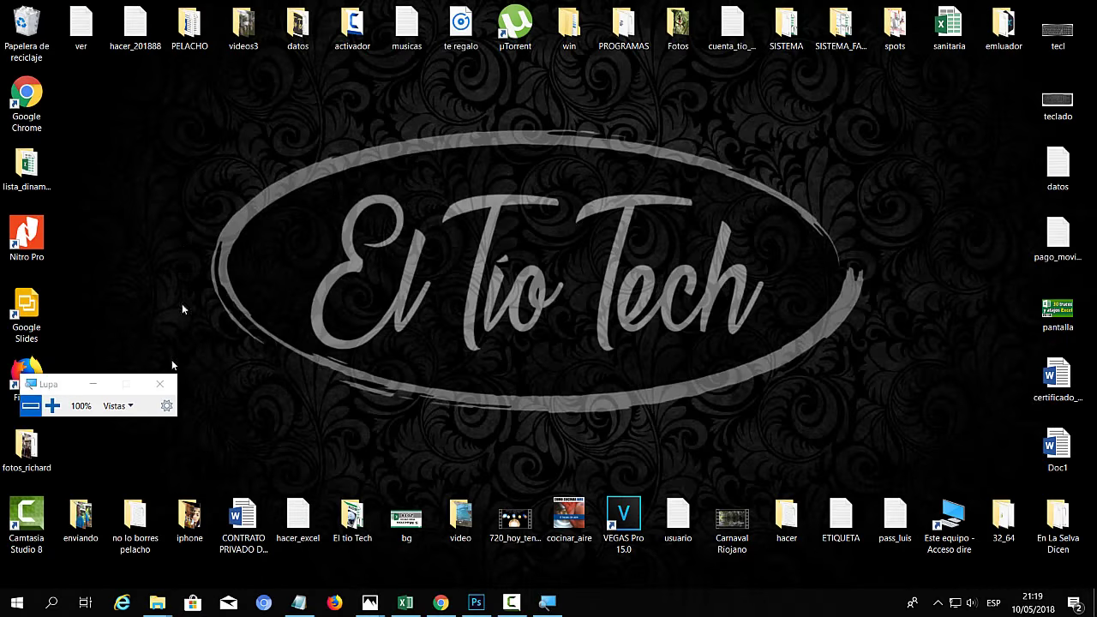
click(162, 386)
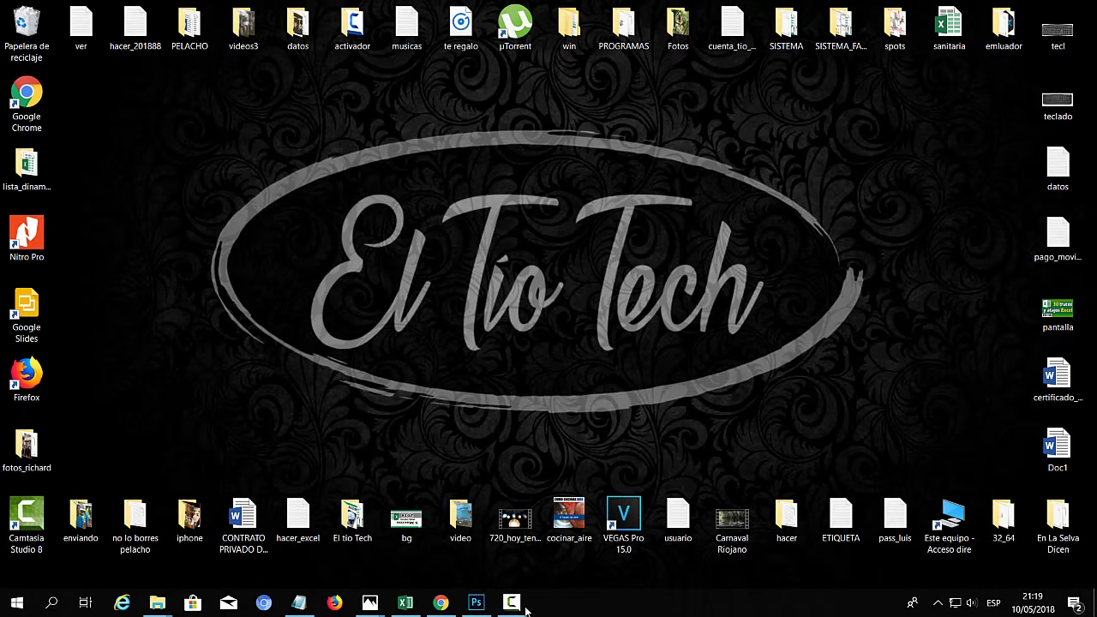
Switch to Photoshop and brush red circles around the left Windows key and the numeric keypad's plus key
click(476, 603)
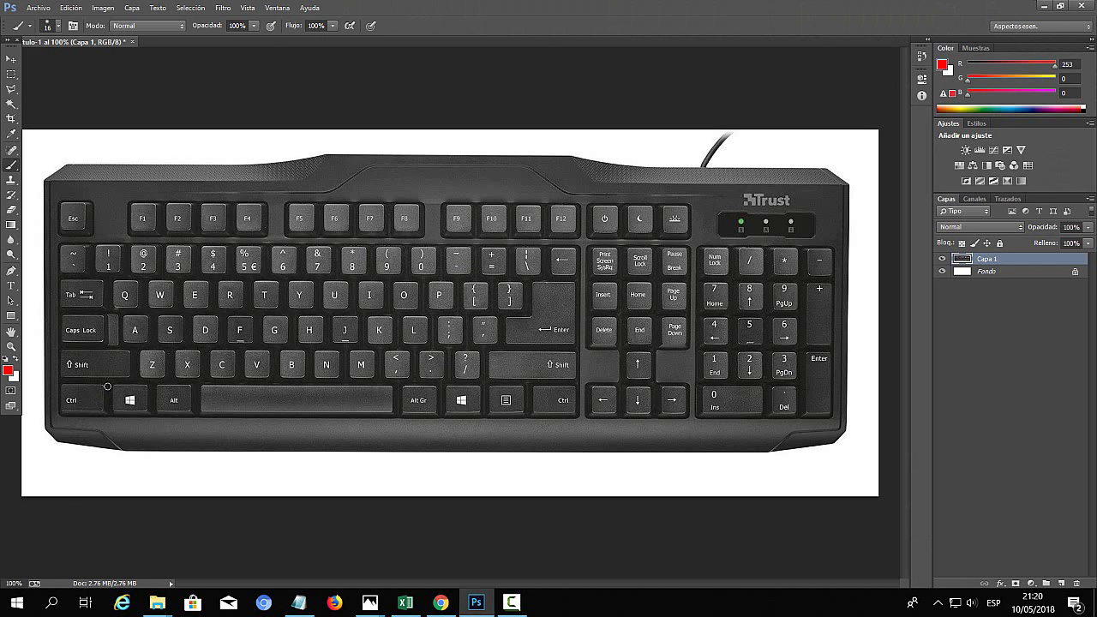
mouse_move(106, 388)
mouse_down()
mouse_move(108, 426)
mouse_move(155, 397)
mouse_move(114, 385)
mouse_up()
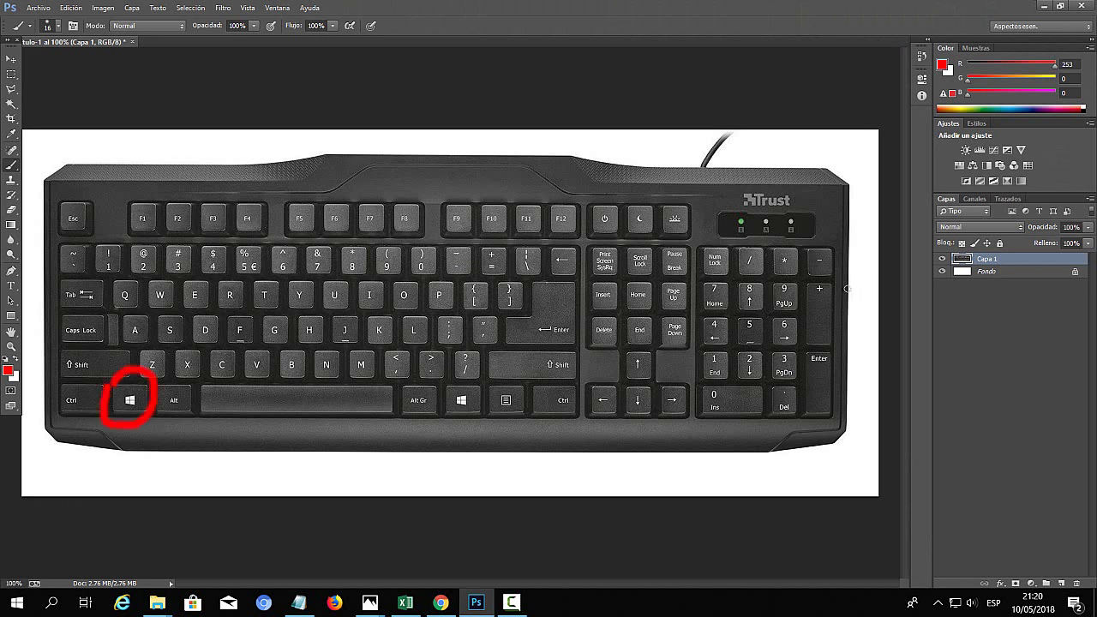
mouse_move(849, 286)
mouse_down()
mouse_move(801, 289)
mouse_move(807, 340)
mouse_move(845, 303)
mouse_move(846, 284)
mouse_up()
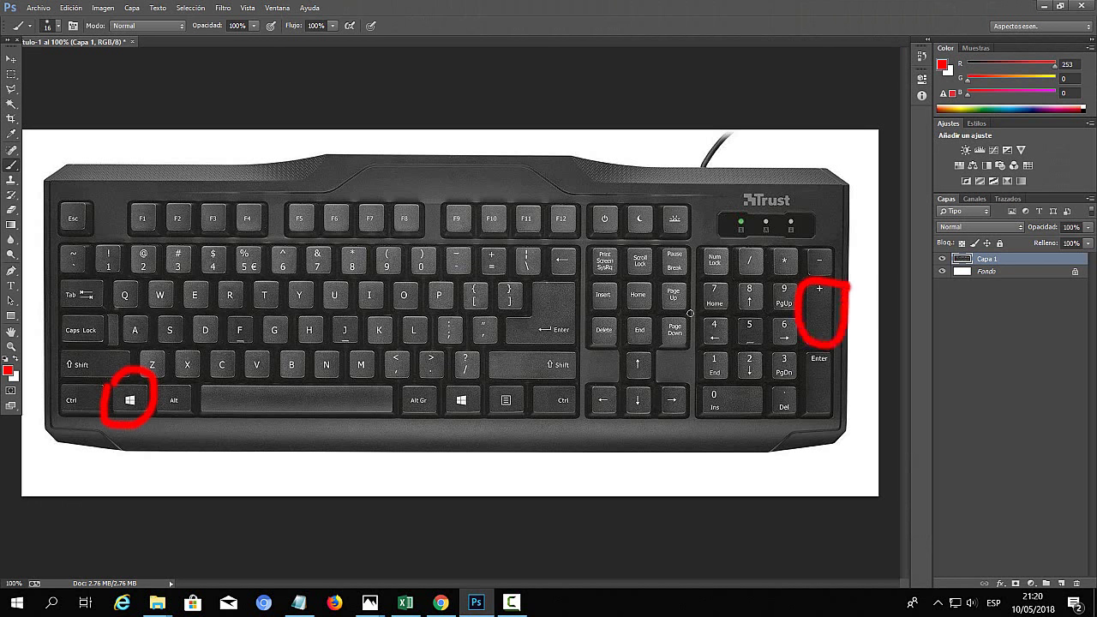
Magnify the keyboard picture to 200% with Magnifier and zoom back out to normal size
key(super+plus)
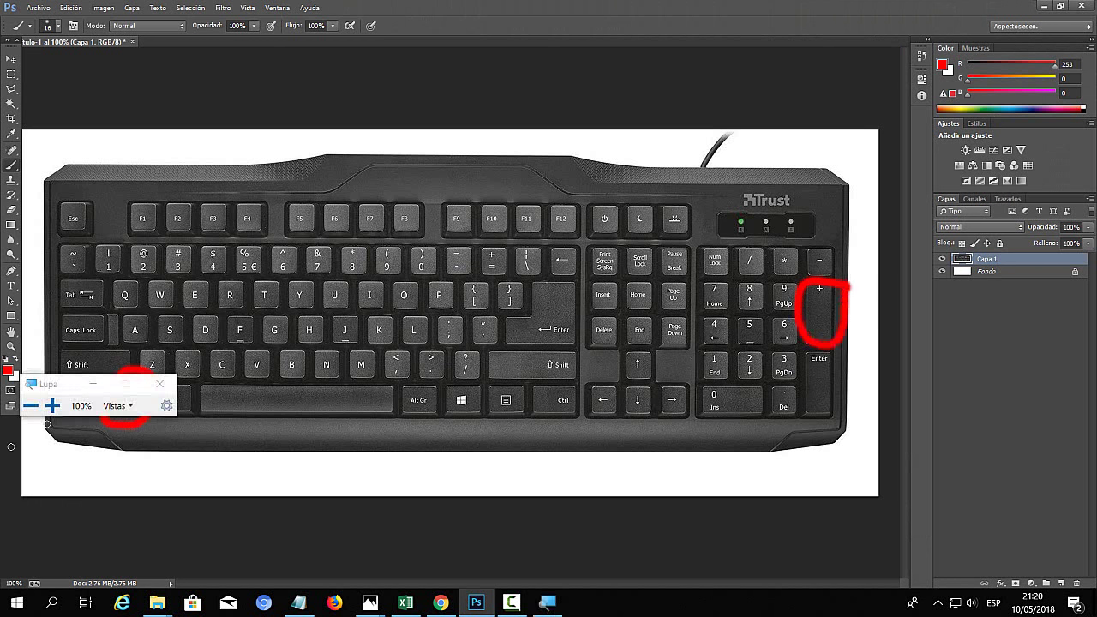
click(52, 410)
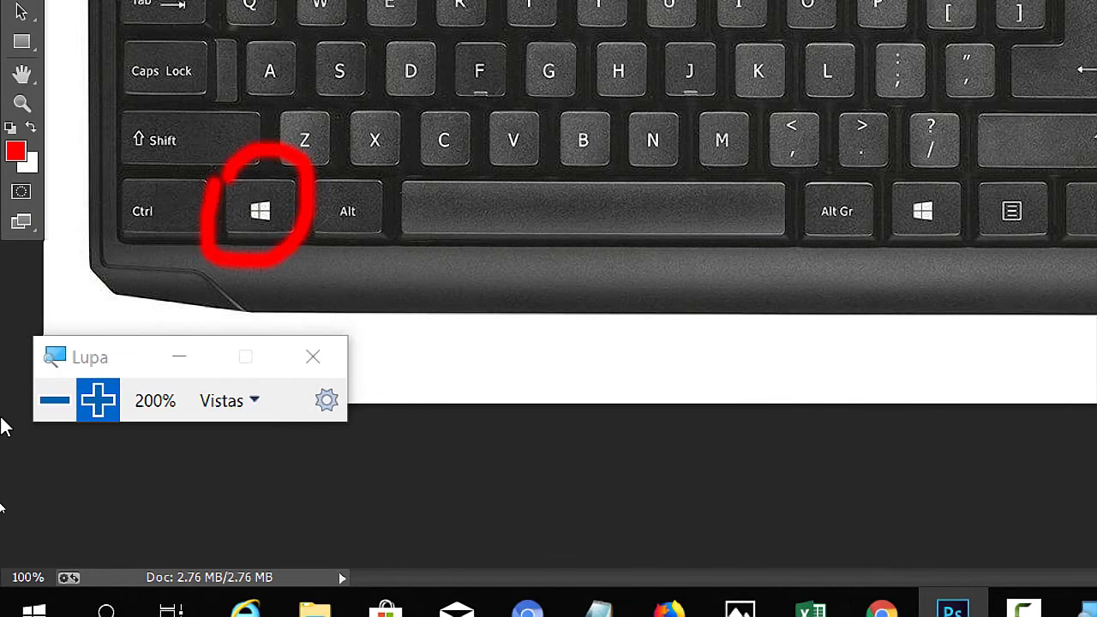
click(54, 400)
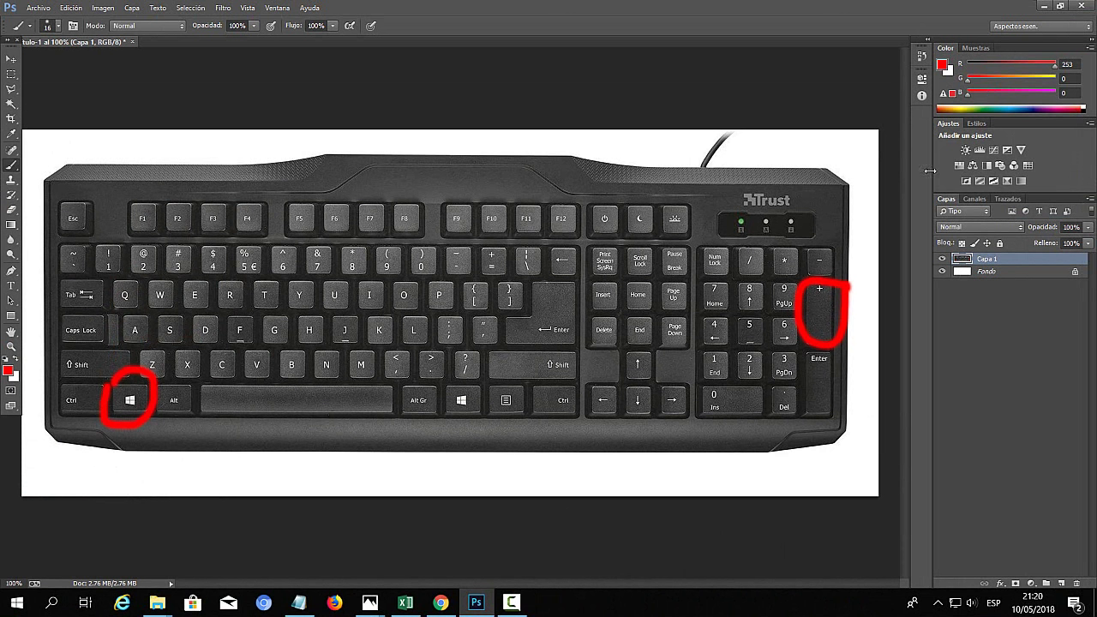
Show the history panel and revert the image to the Pegar state, removing both red brush circles
click(276, 8)
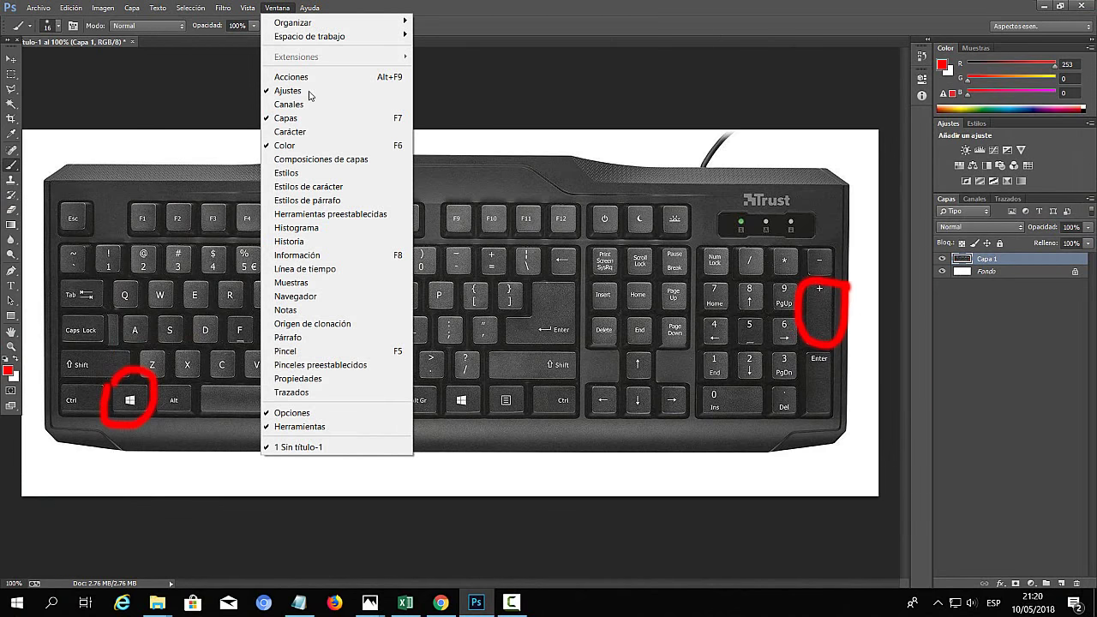
click(298, 242)
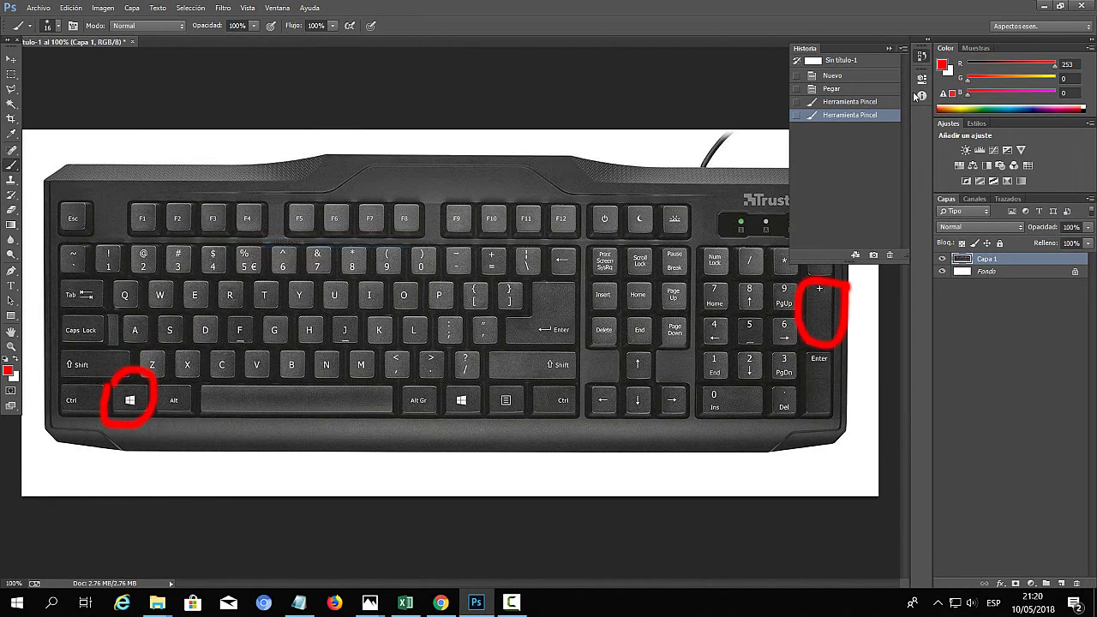
click(826, 101)
click(827, 89)
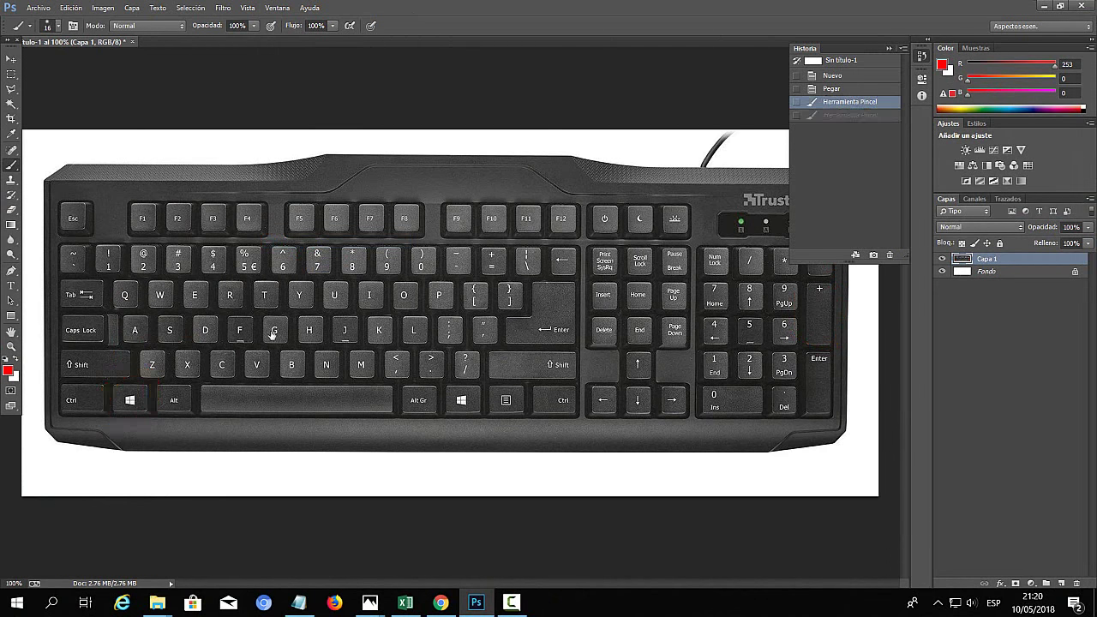
key(ctrl+alt+z)
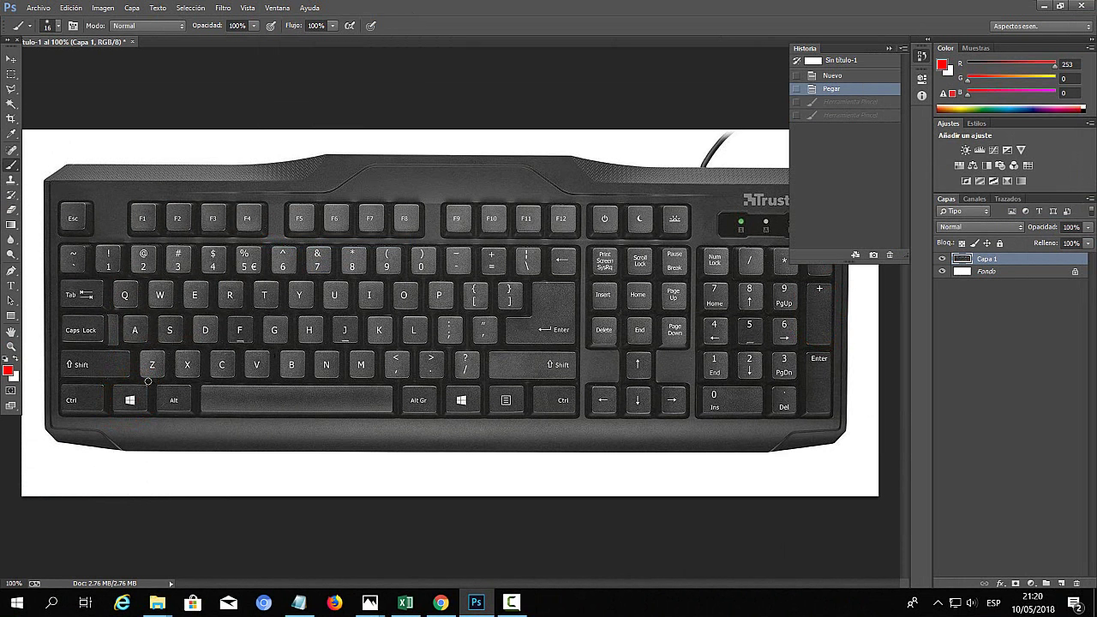
Brush red circles around the Windows, Esc and numeric keypad plus keys, joining the Windows key to the other two with red lines
mouse_move(154, 383)
mouse_down()
mouse_move(113, 377)
mouse_move(129, 424)
mouse_move(147, 382)
mouse_up()
mouse_move(98, 198)
mouse_down()
mouse_move(41, 204)
mouse_move(91, 199)
mouse_up()
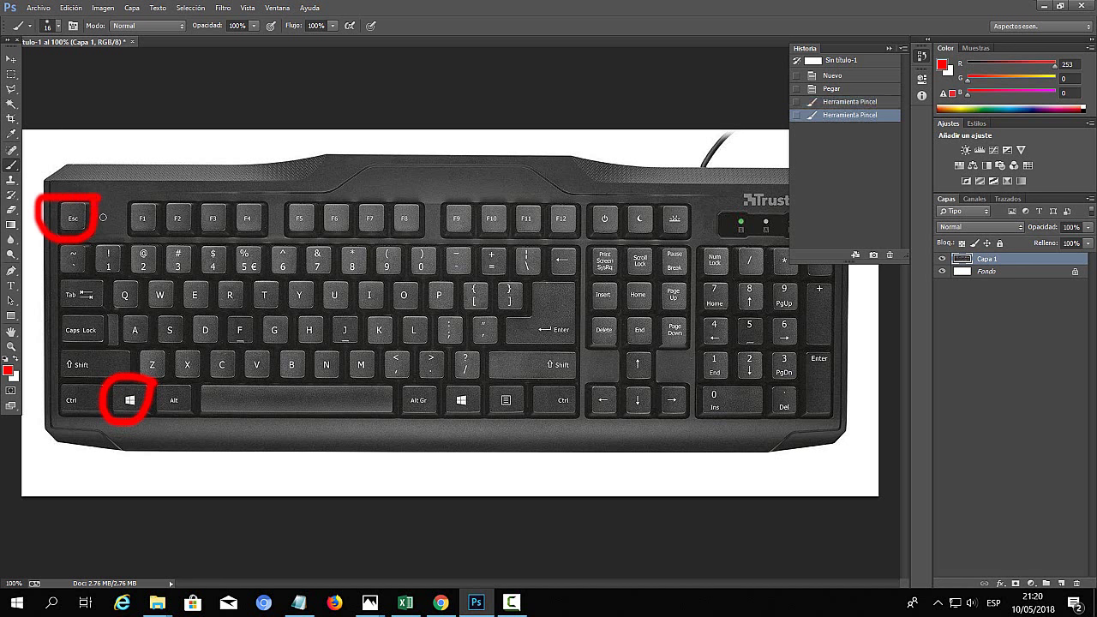
mouse_move(144, 418)
mouse_down()
mouse_move(601, 437)
mouse_move(742, 370)
mouse_move(789, 323)
mouse_up()
mouse_move(799, 280)
mouse_down()
mouse_move(806, 355)
mouse_move(838, 278)
mouse_move(820, 272)
mouse_up()
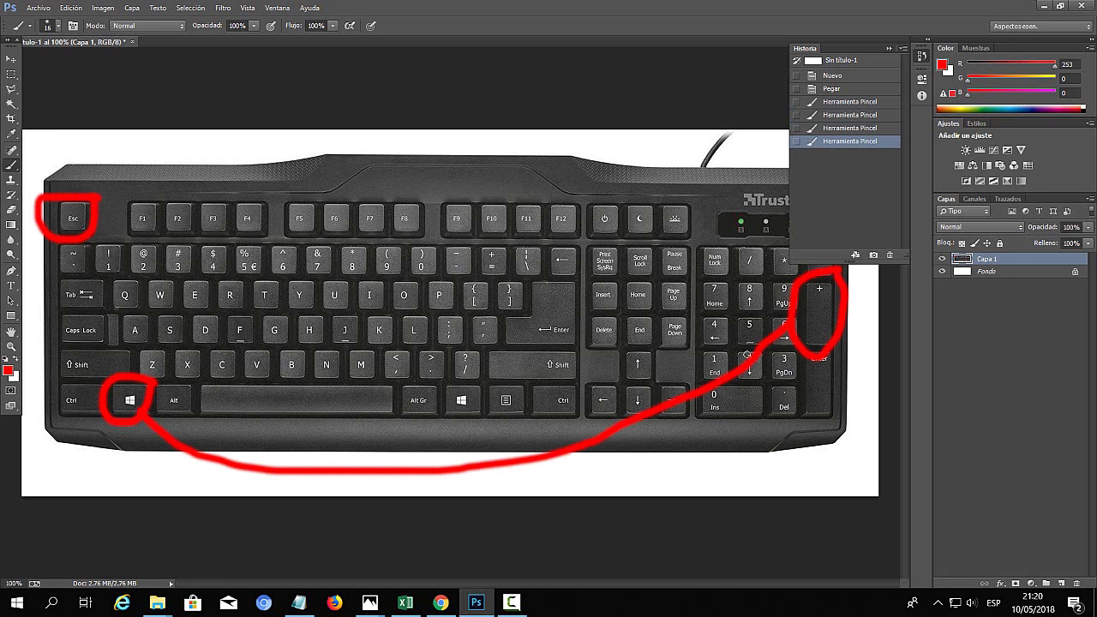
mouse_move(153, 380)
mouse_down()
mouse_move(120, 270)
mouse_move(89, 232)
mouse_up()
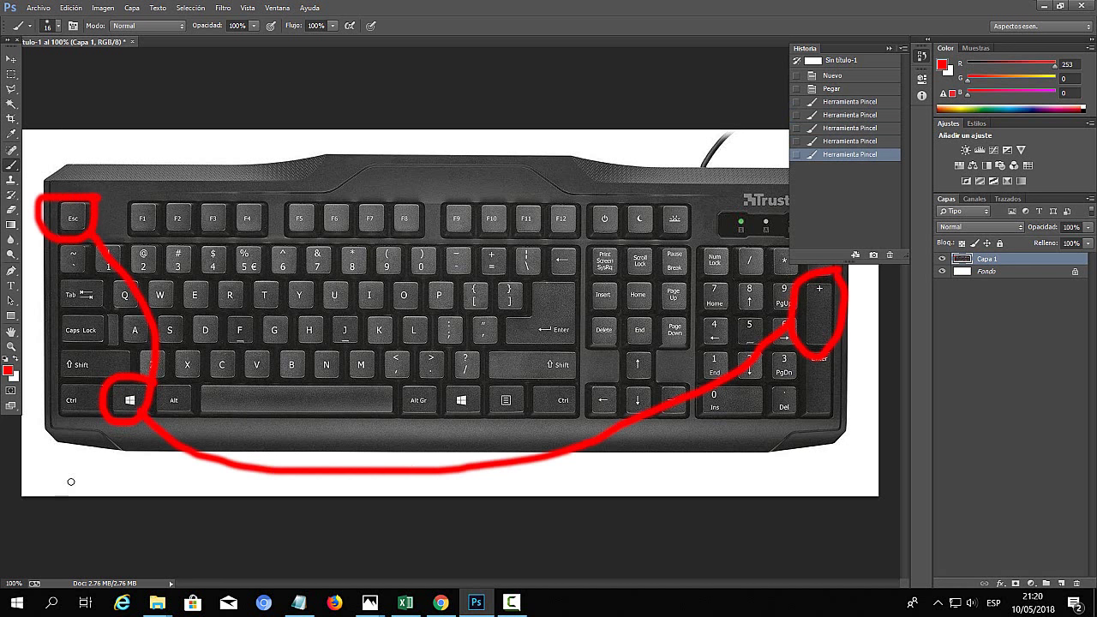
Search Windows for "configurac", open the Configuración app and enter its Accesibilidad section
click(60, 601)
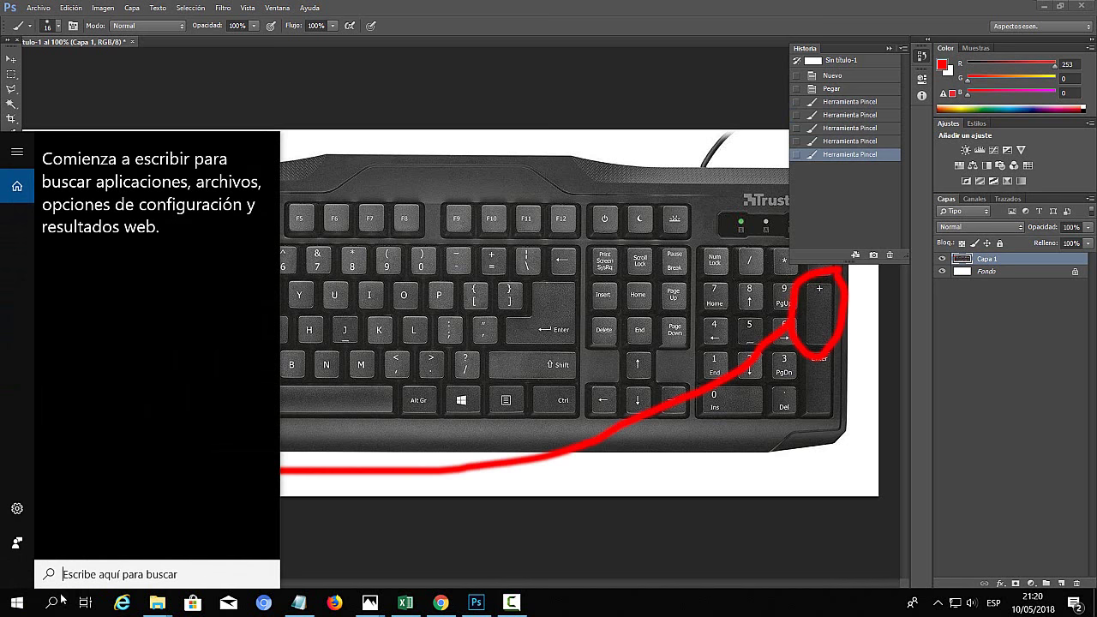
click(60, 602)
click(53, 605)
text(configurac)
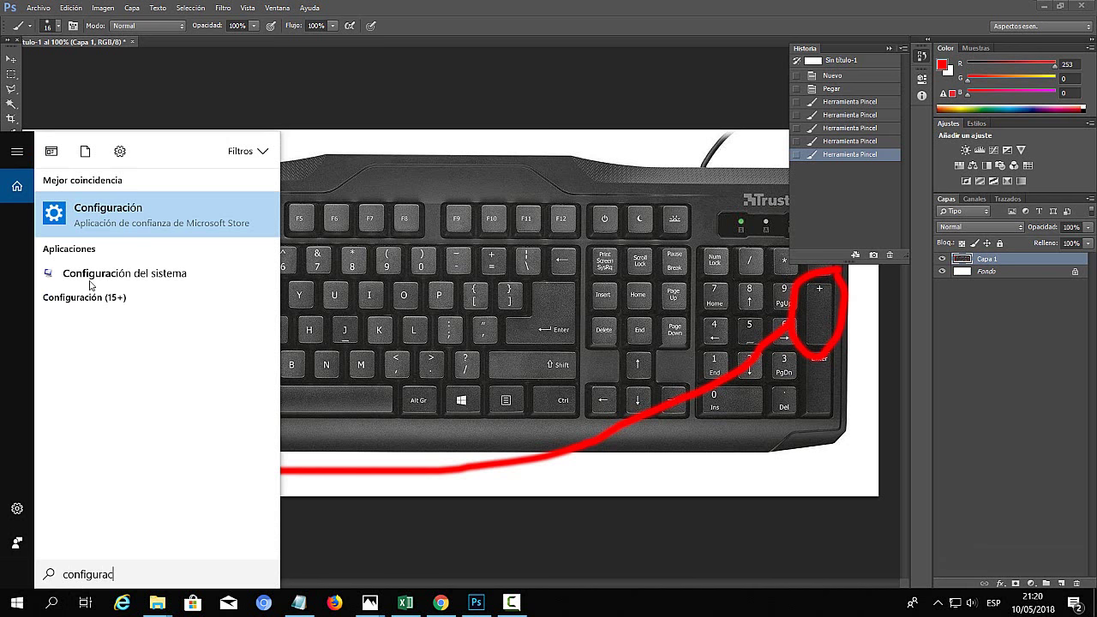
click(128, 210)
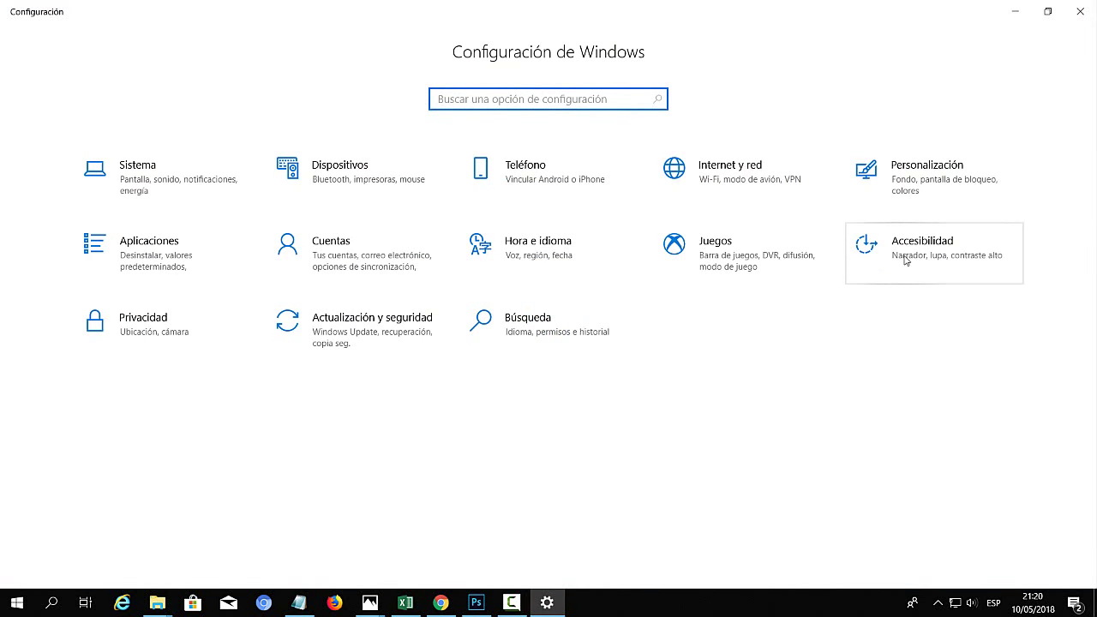
click(905, 260)
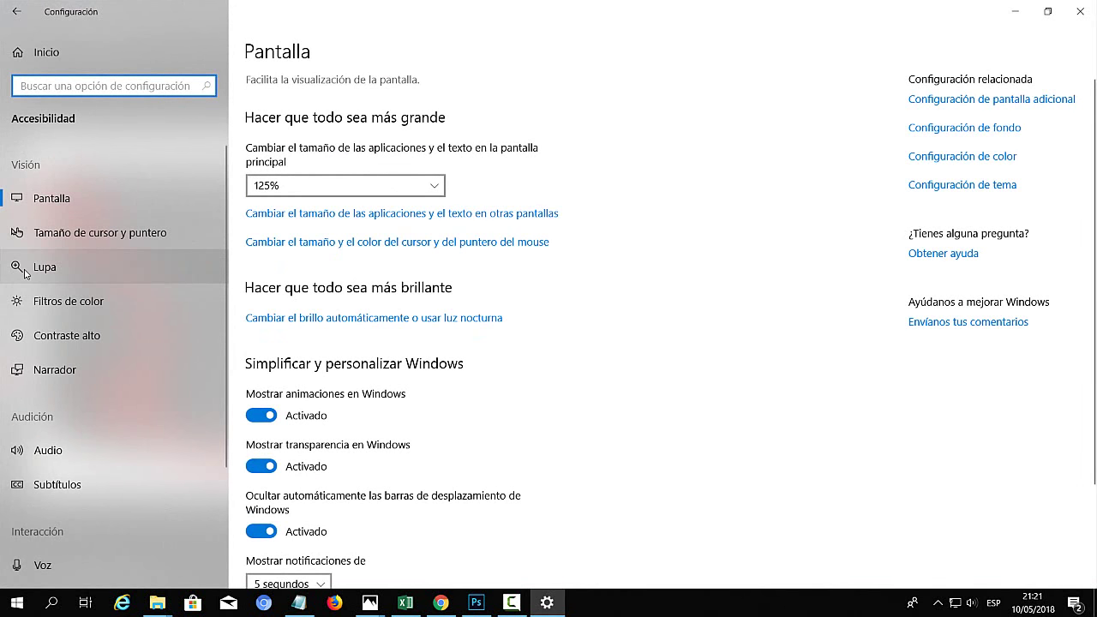
Open the Lupa accessibility page with the screen magnified to 200%, and turn Magnifier off
key(super+plus)
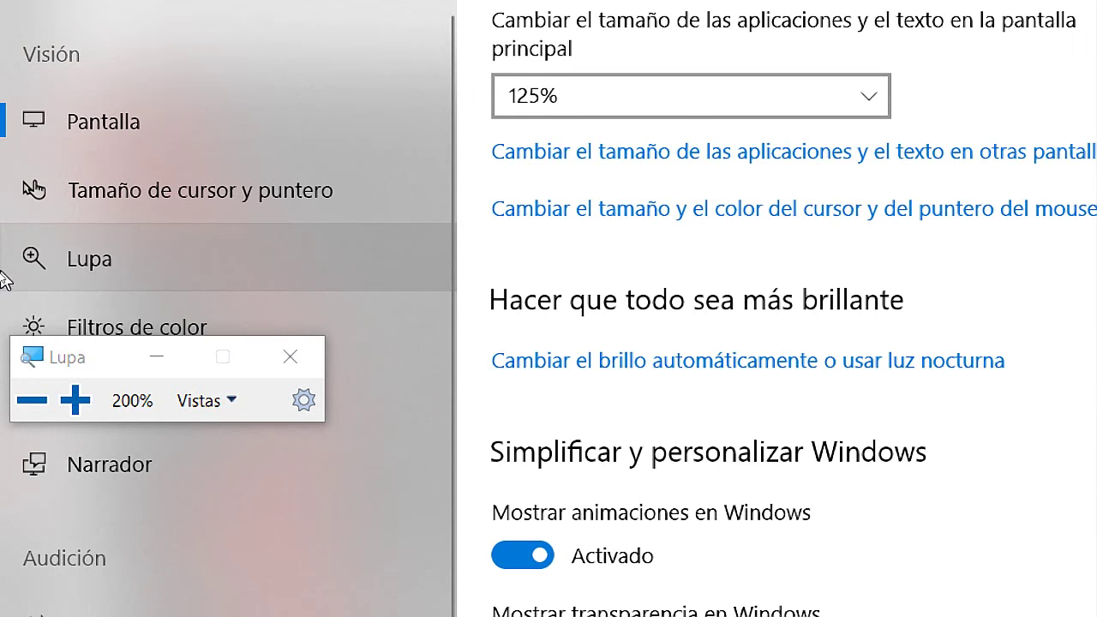
click(64, 259)
key(super+Escape)
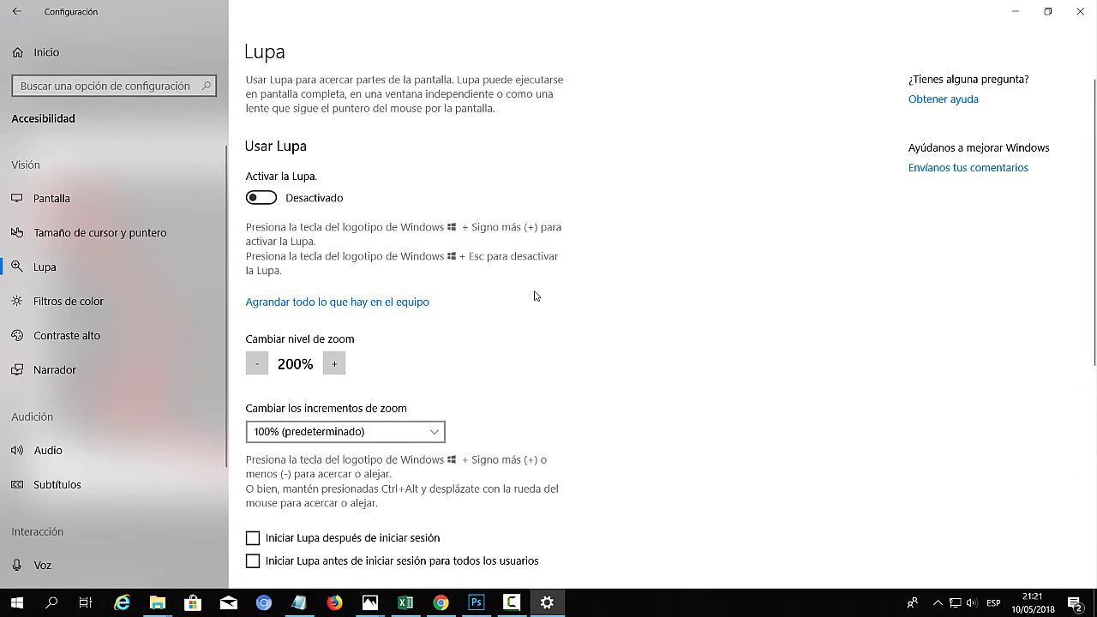
Raise the Magnifier zoom level to 600%, and turn Magnifier on and off again to try it
scroll(537, 304, down, 3)
scroll(333, 295, up, 3)
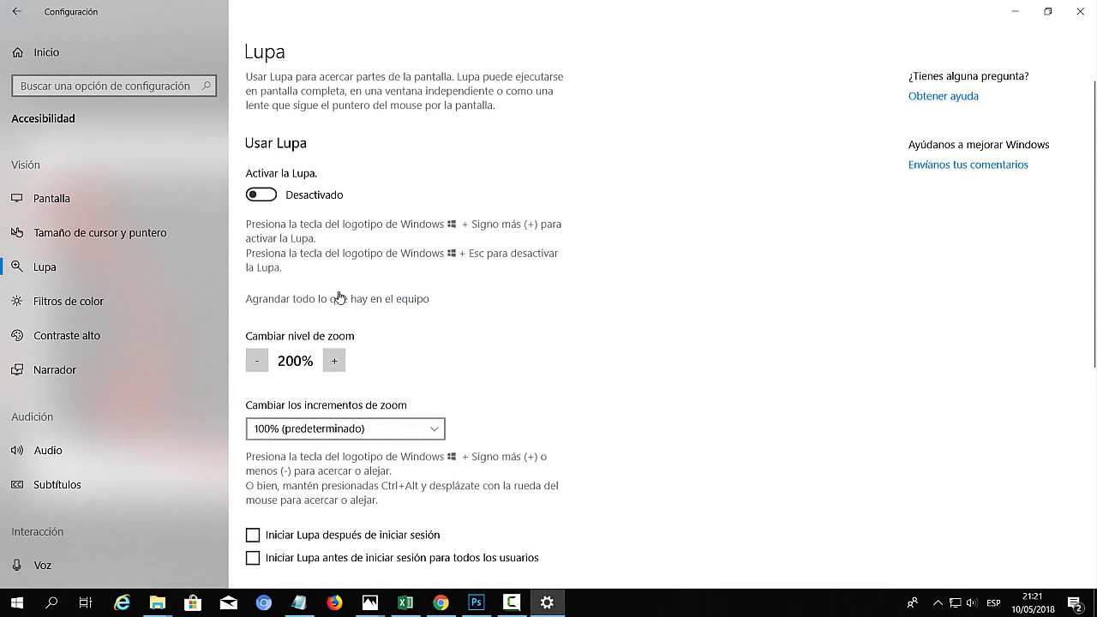
click(335, 364)
click(335, 364)
click(335, 364)
click(335, 364)
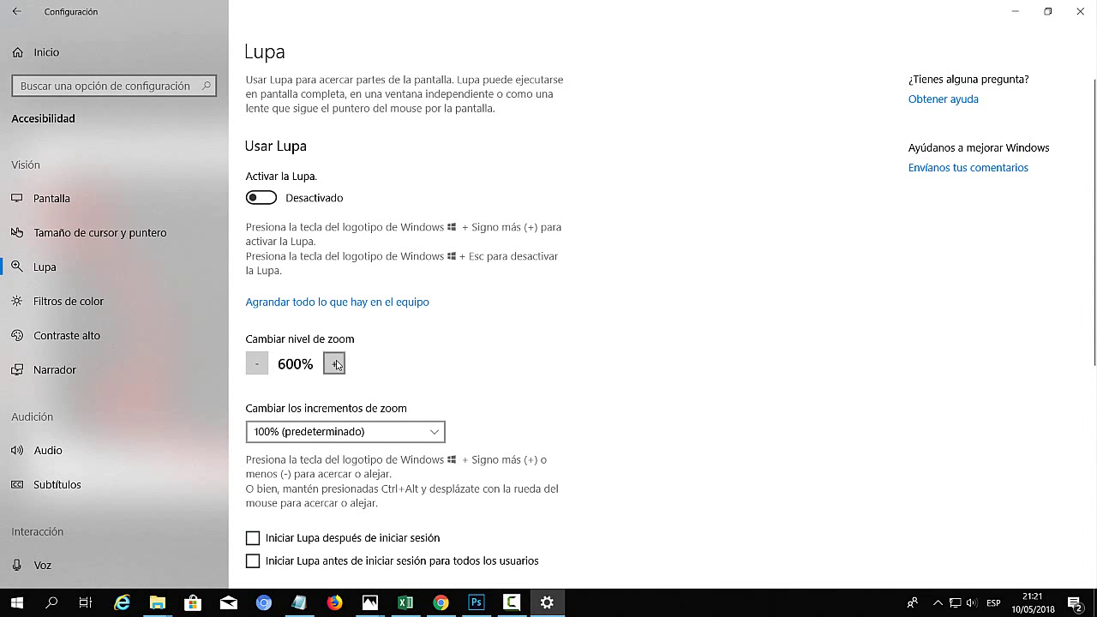
key(super+plus)
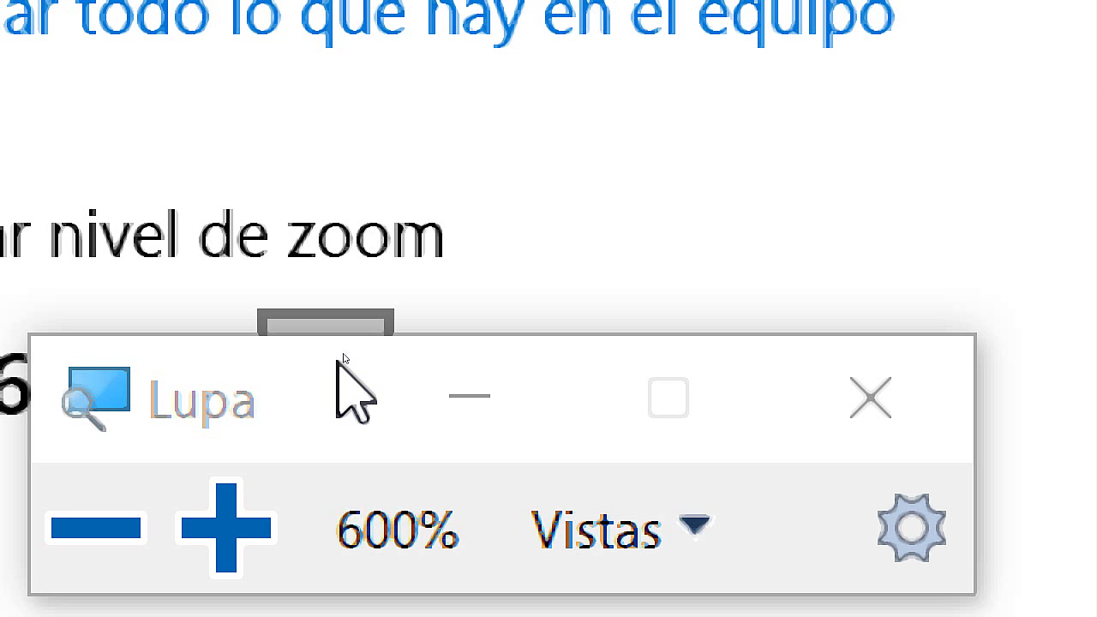
key(super+Escape)
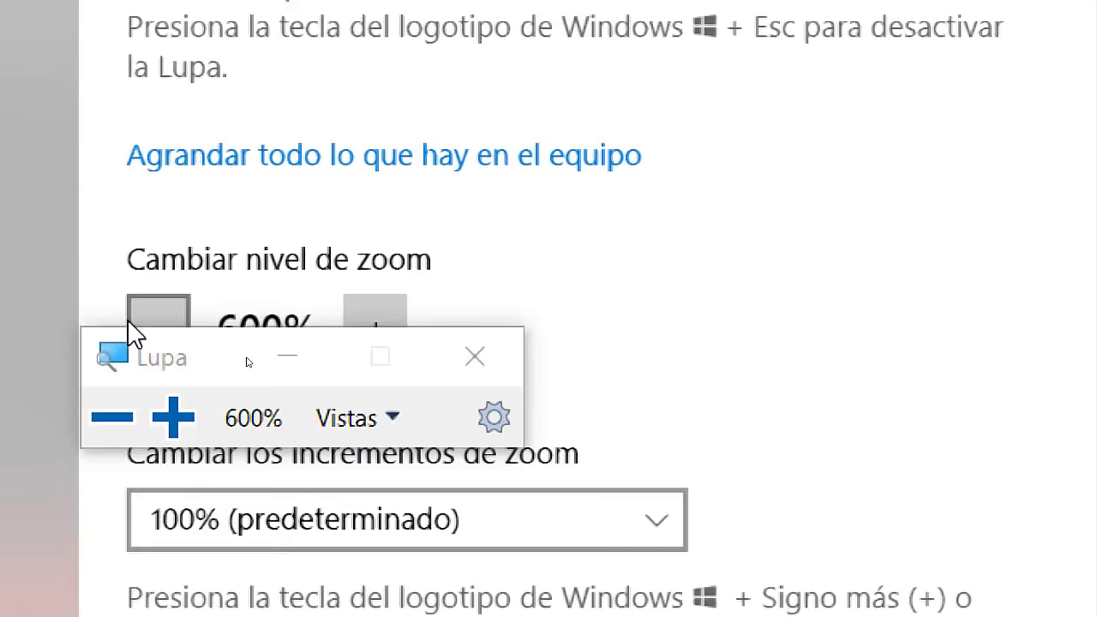
Lower the Magnifier zoom level to 200%
click(257, 364)
click(257, 364)
click(257, 365)
click(257, 365)
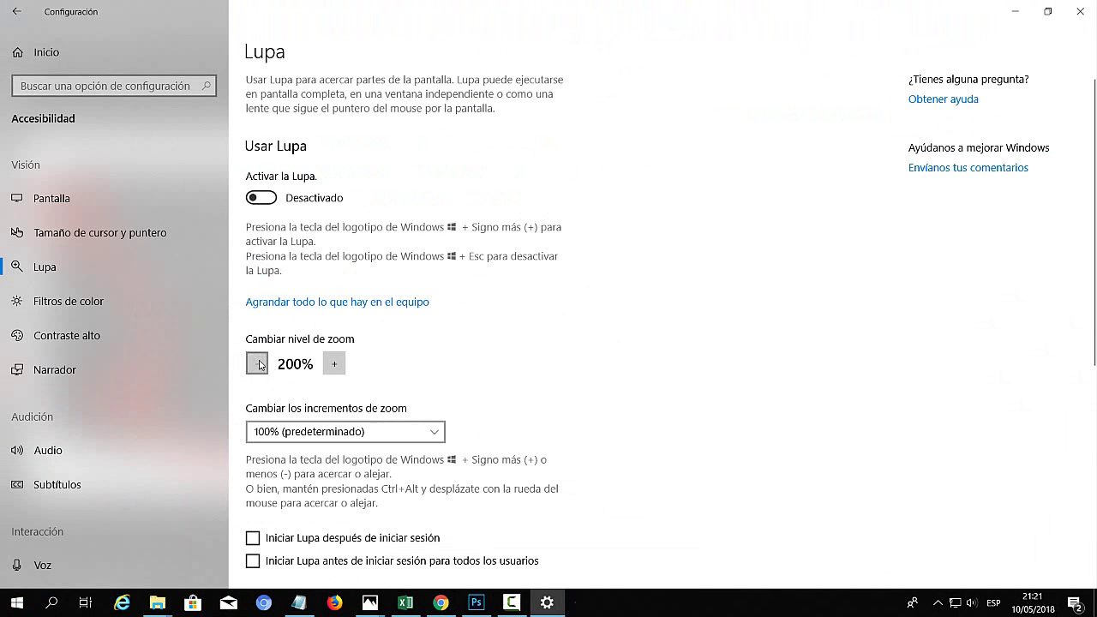
Turn Magnifier on, move its floating window just below the zoom level controls, and turn it off
key(super+plus)
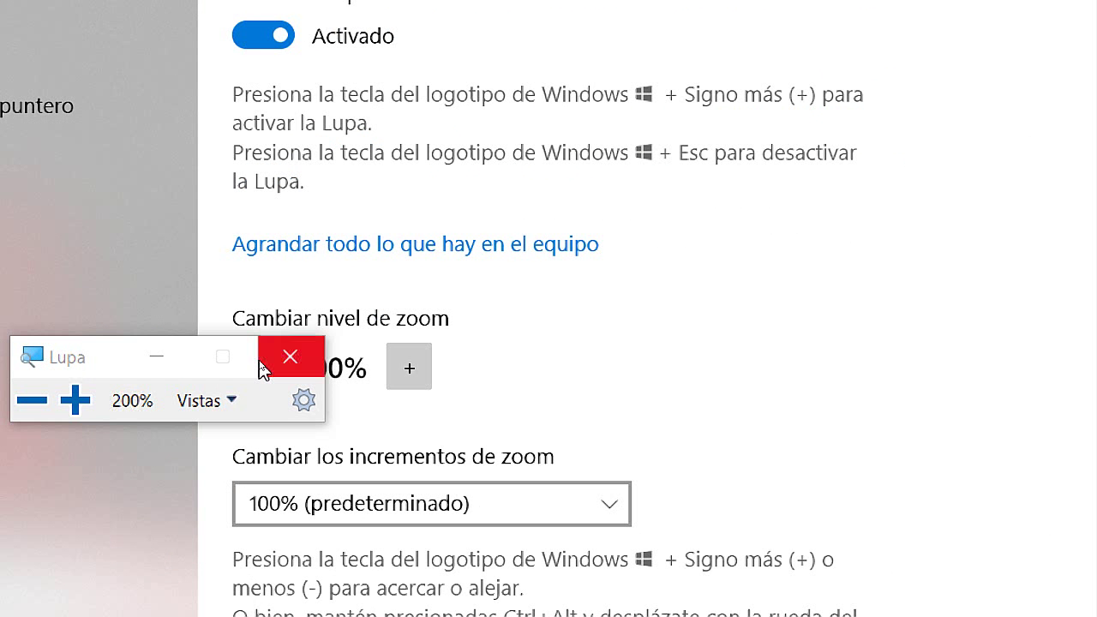
drag(109, 367, 271, 419)
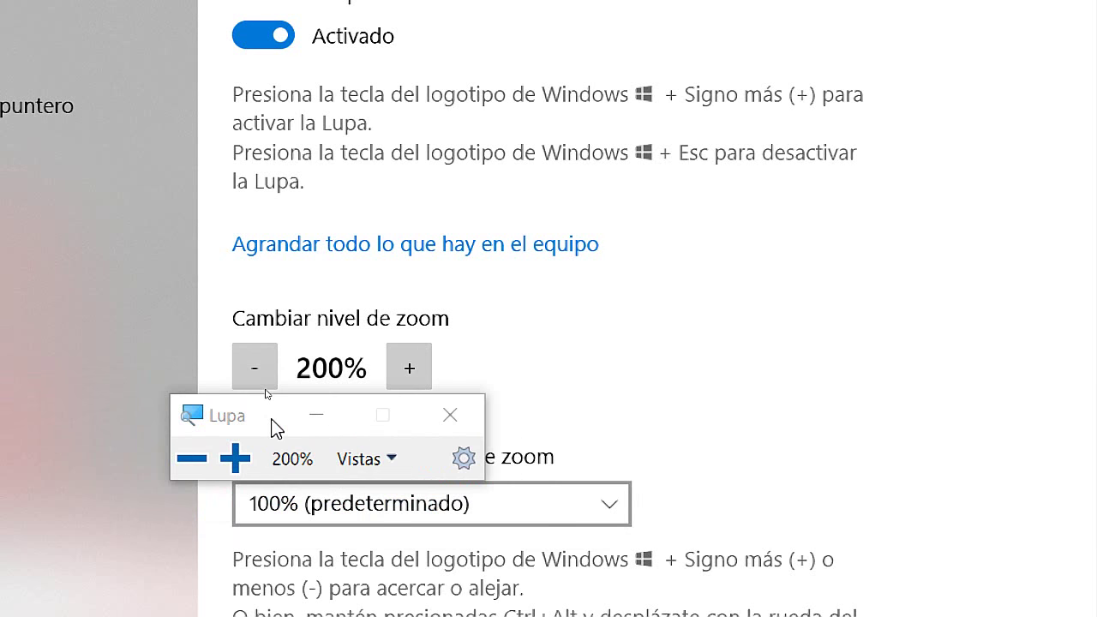
key(super+Escape)
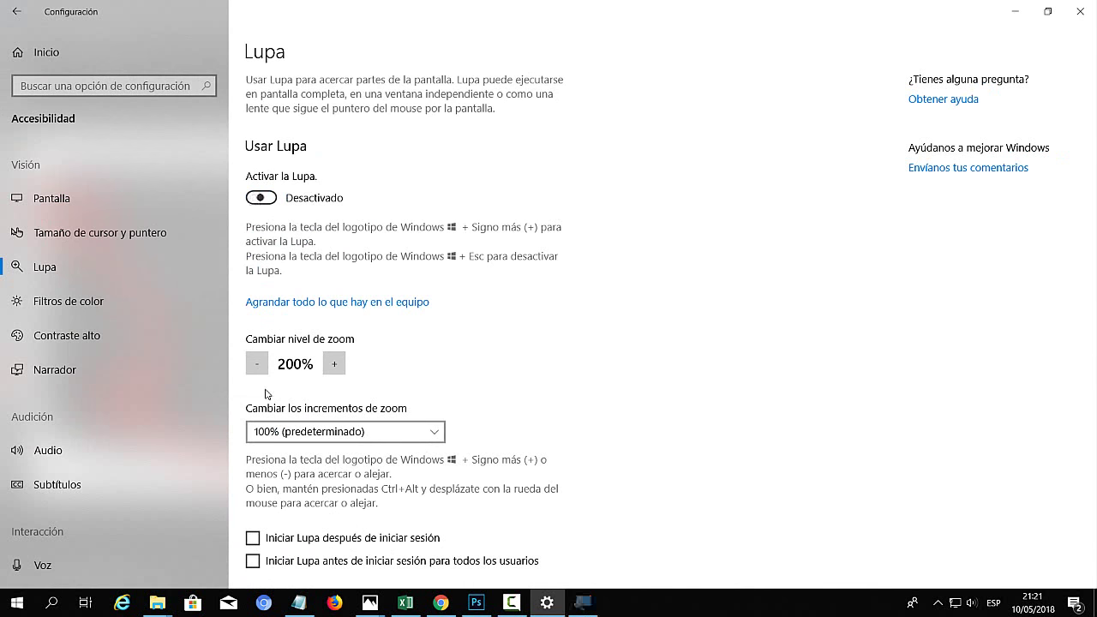
Set the Magnifier view to Acoplado (Ctrl+Alt+D) and turn Magnifier on
scroll(433, 420, down, 5)
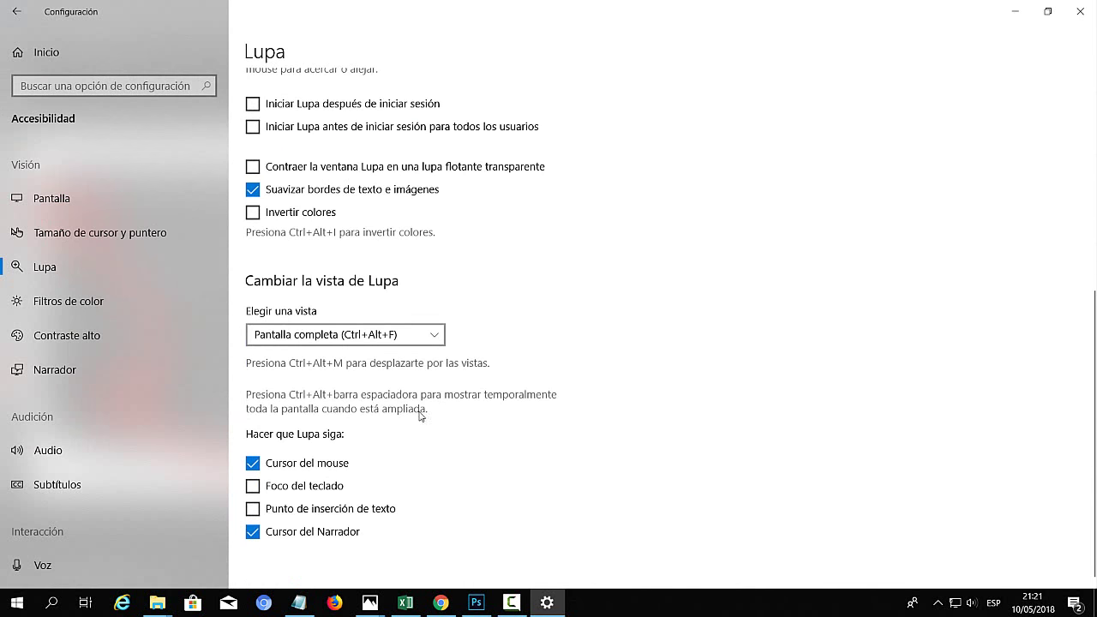
scroll(412, 462, up, 3)
scroll(428, 467, down, 3)
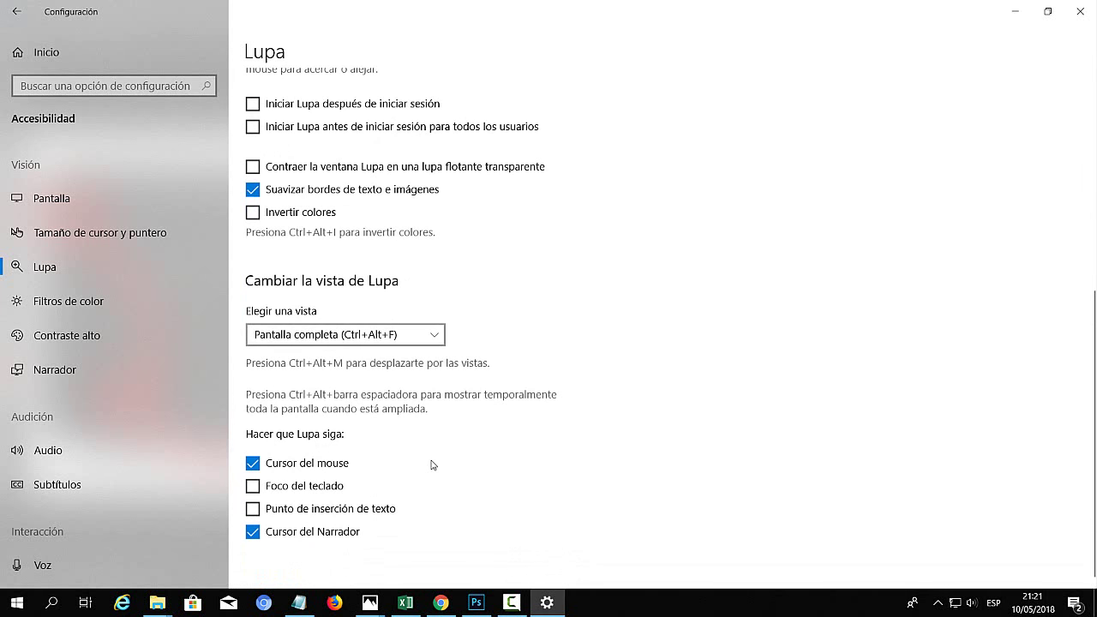
click(344, 336)
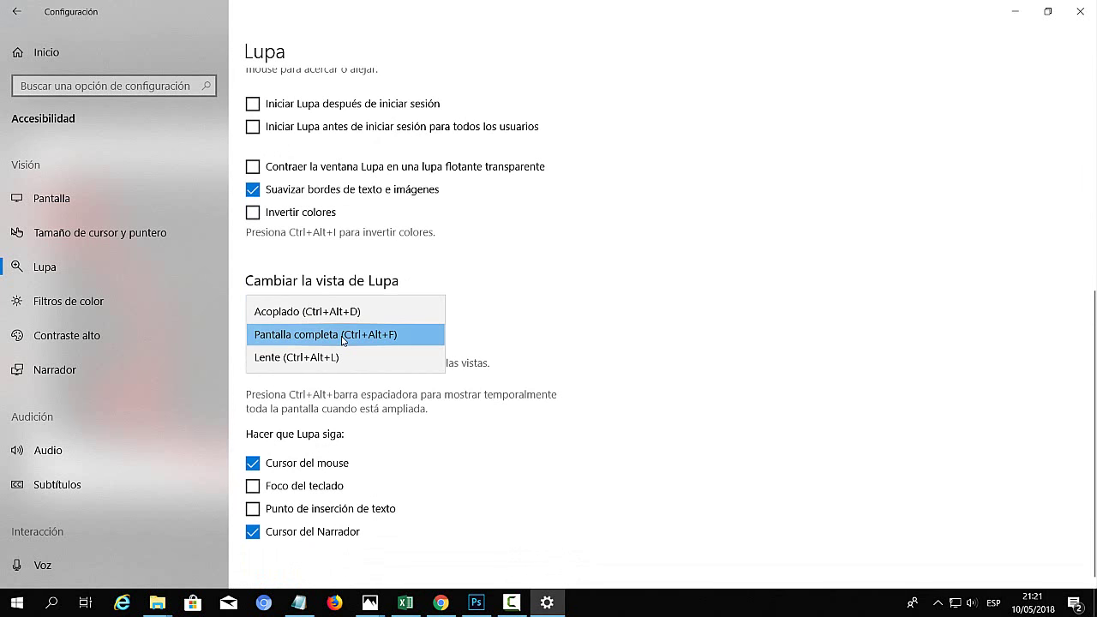
click(334, 314)
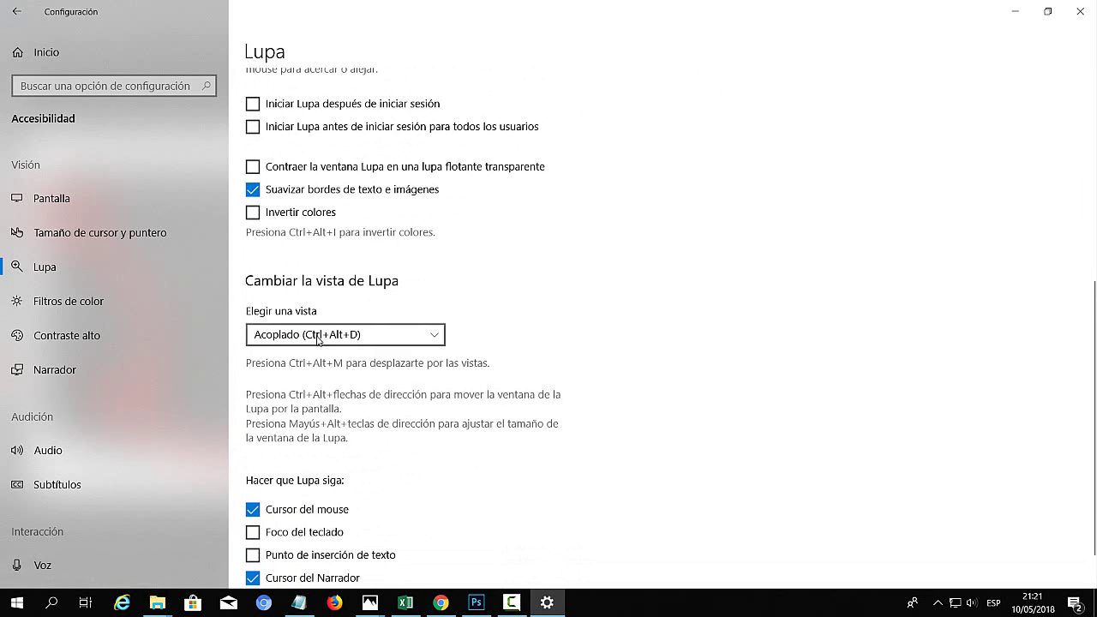
key(super+plus)
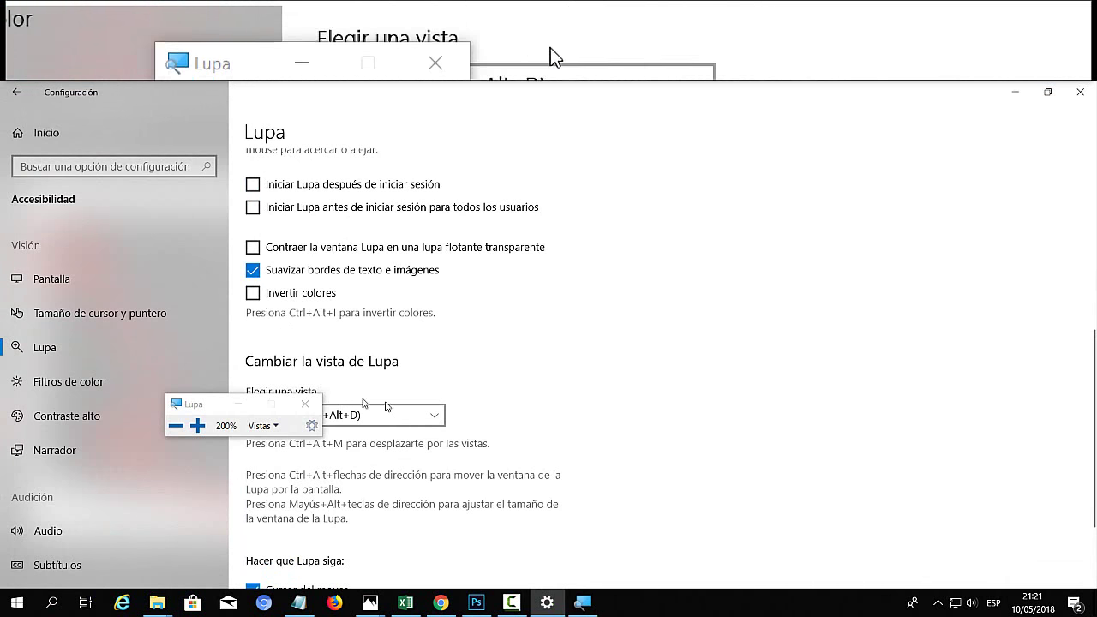
Switch the running Magnifier's view to Lente (Ctrl+Alt+L)
scroll(368, 334, down, 3)
click(366, 290)
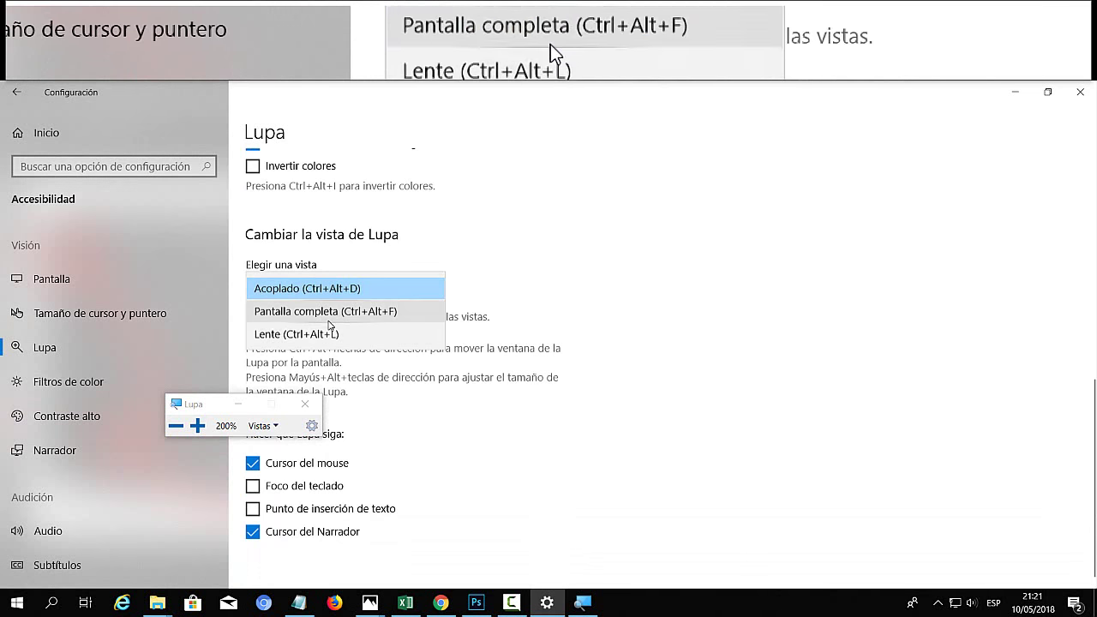
click(317, 334)
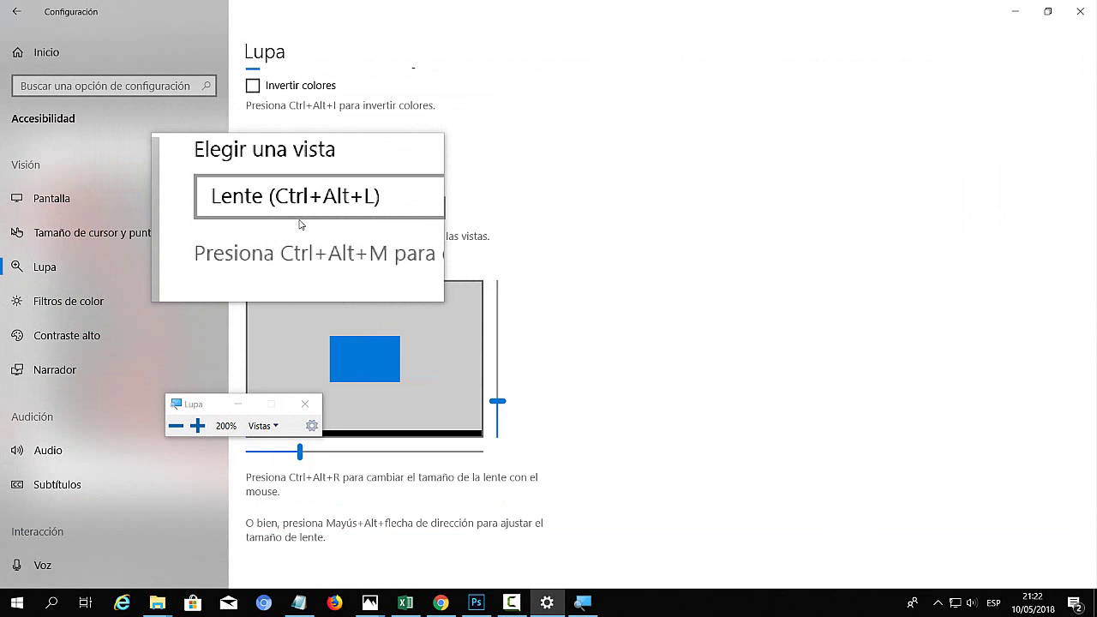
Turn Magnifier off and close the Configuración window
key(super+Escape)
click(1093, 9)
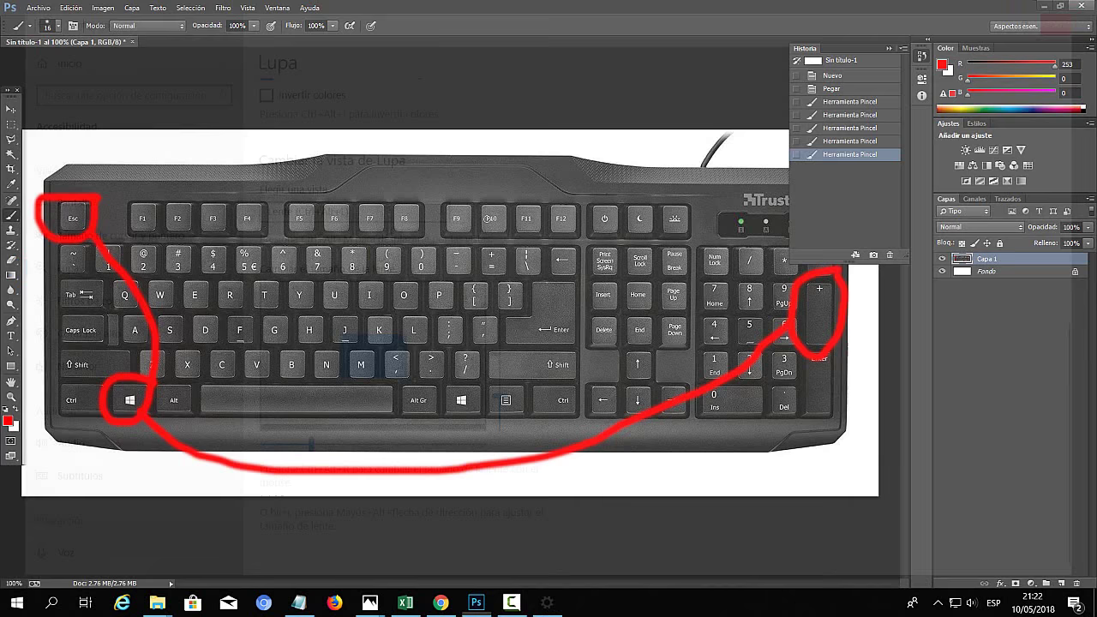